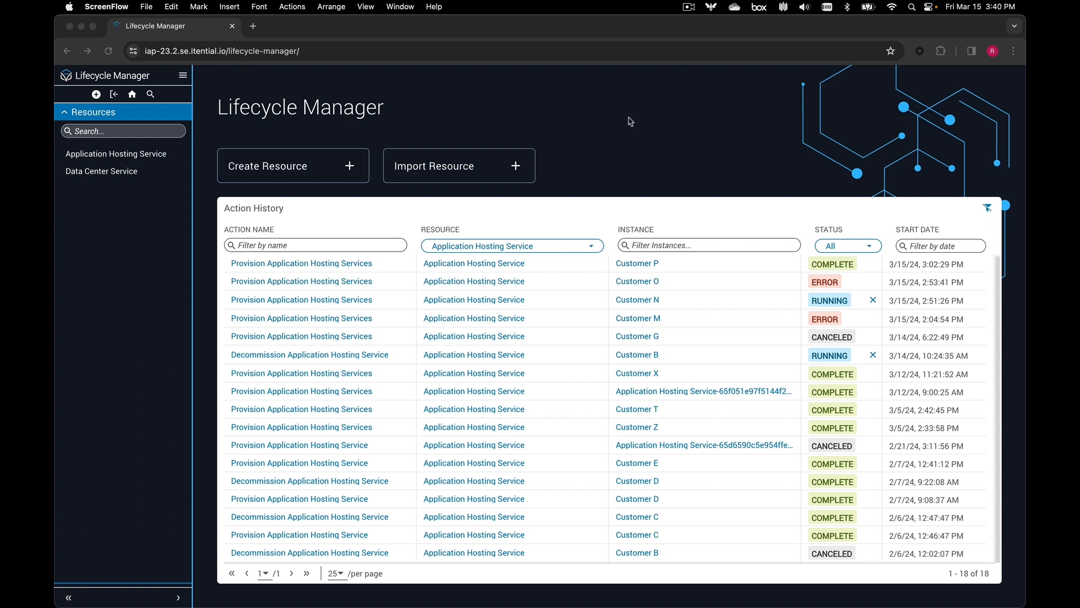
Step: Open the Application Hosting Service resource model and collapse its cloudInfraParams, dcPortParams and securityRuleParams blocks
click(141, 161)
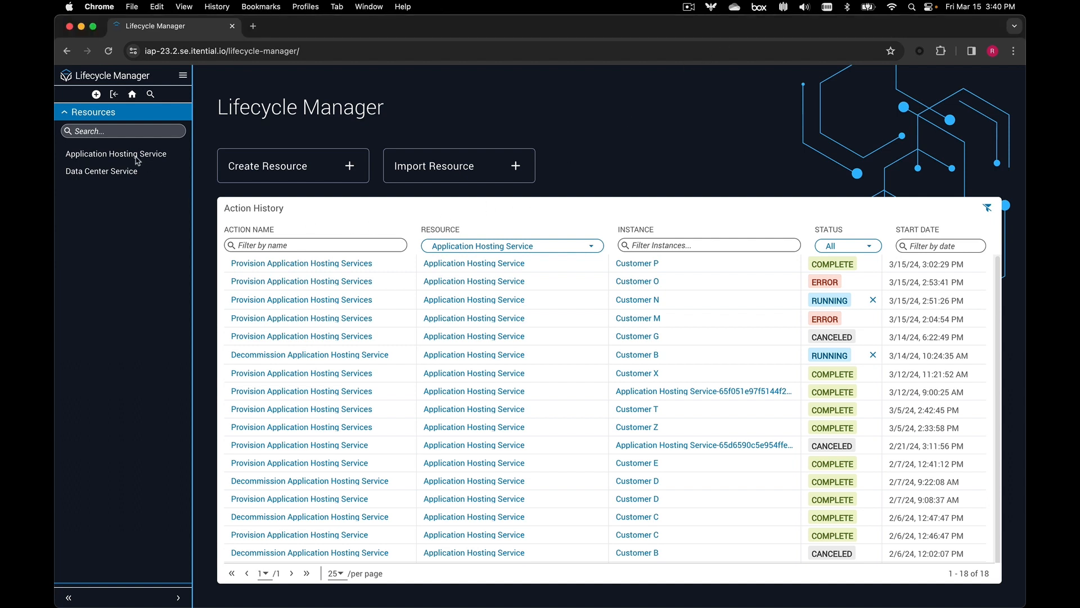
click(134, 160)
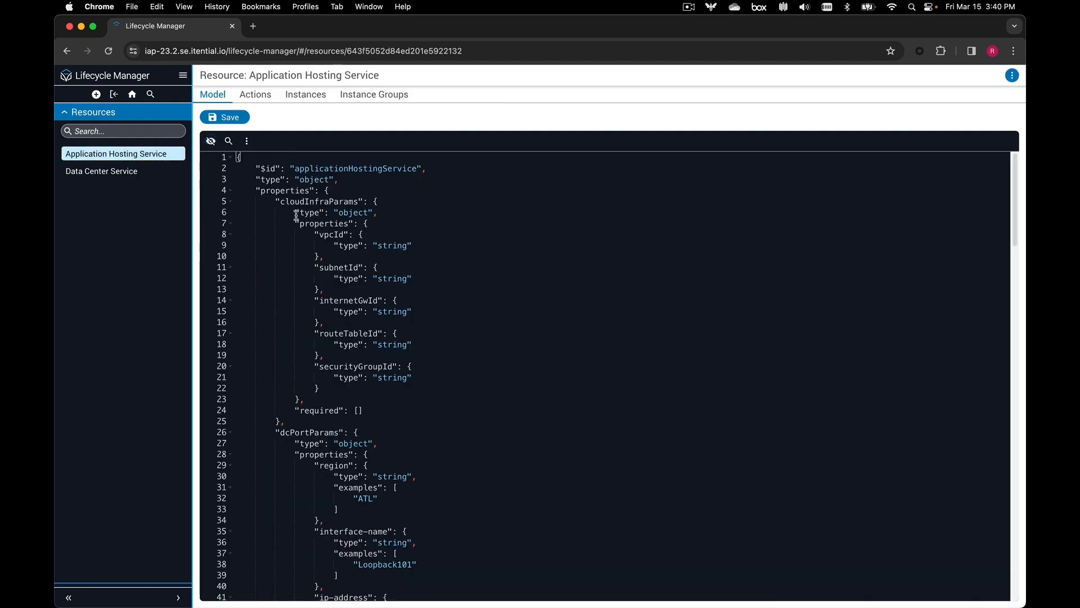
click(231, 203)
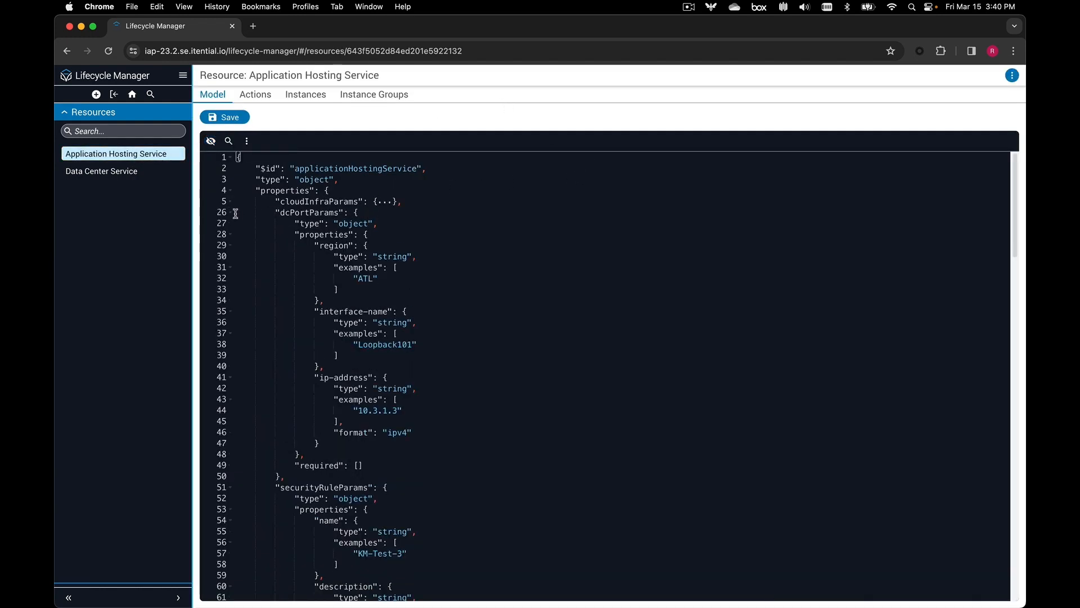
click(230, 212)
click(231, 223)
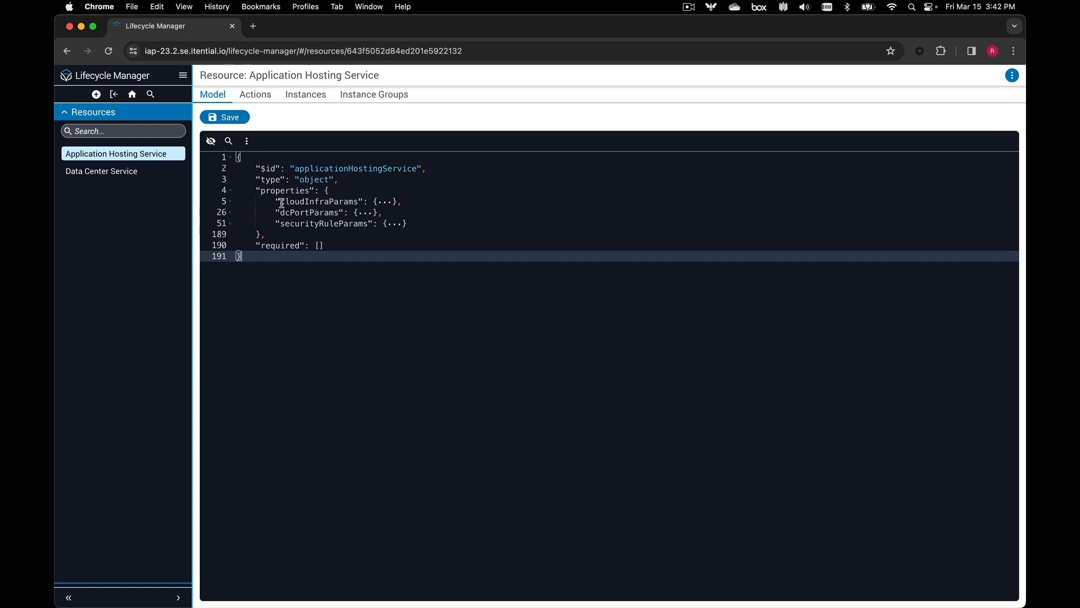
Step: Examine the contents of the cloudInfraParams, dcPortParams and securityRuleParams blocks one at a time, collapsing each again
click(233, 202)
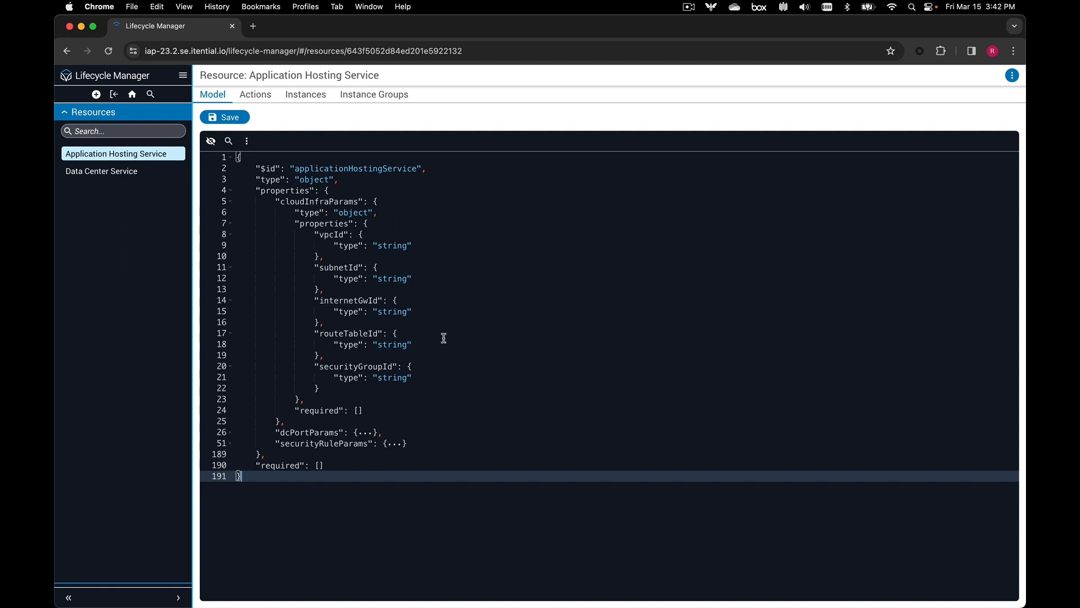
click(230, 201)
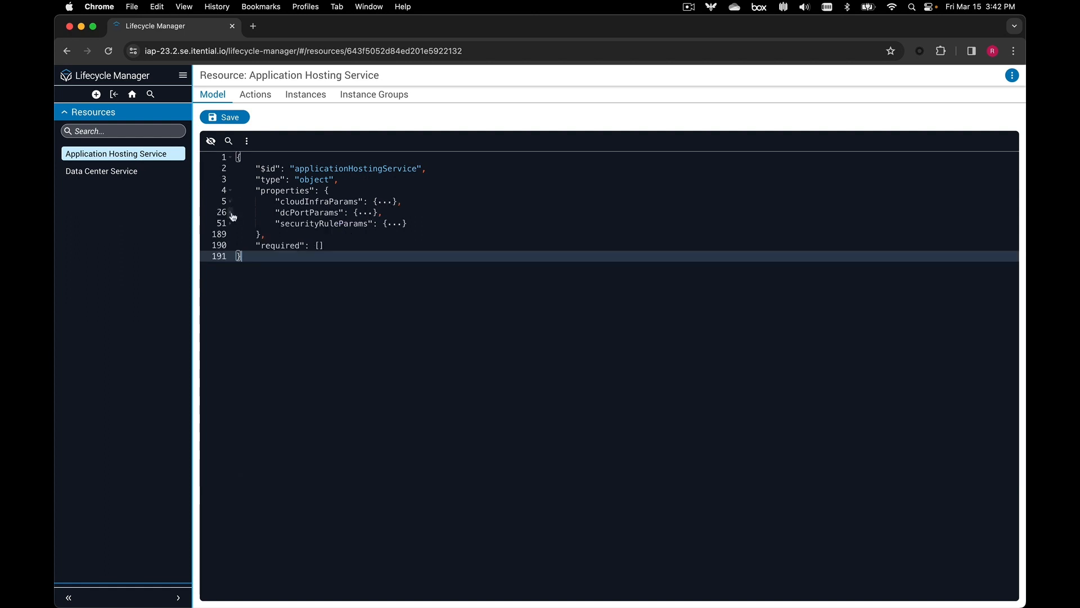
click(230, 212)
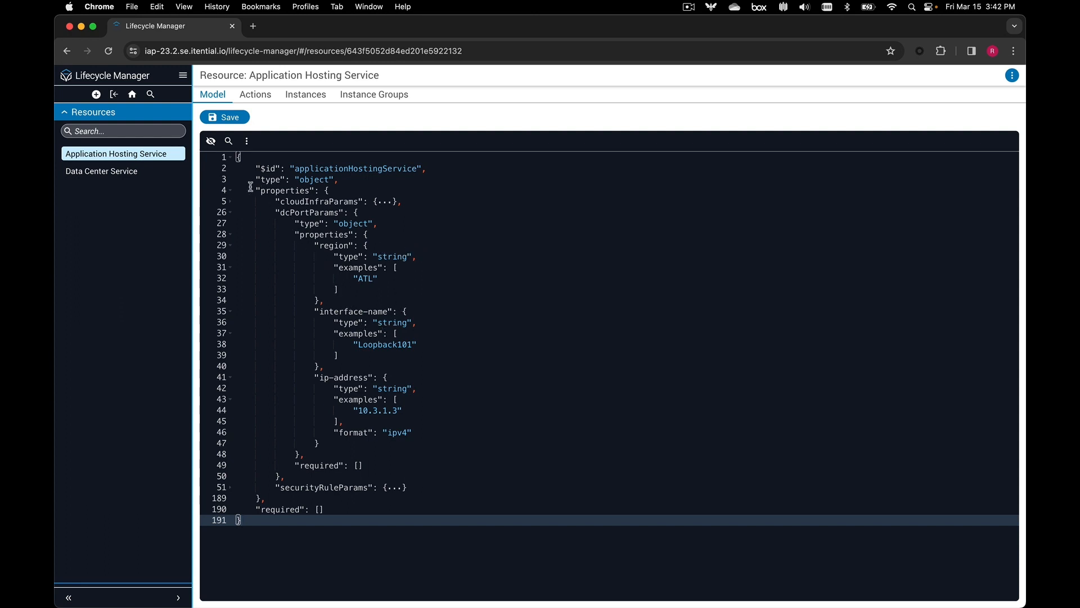
click(230, 213)
click(231, 223)
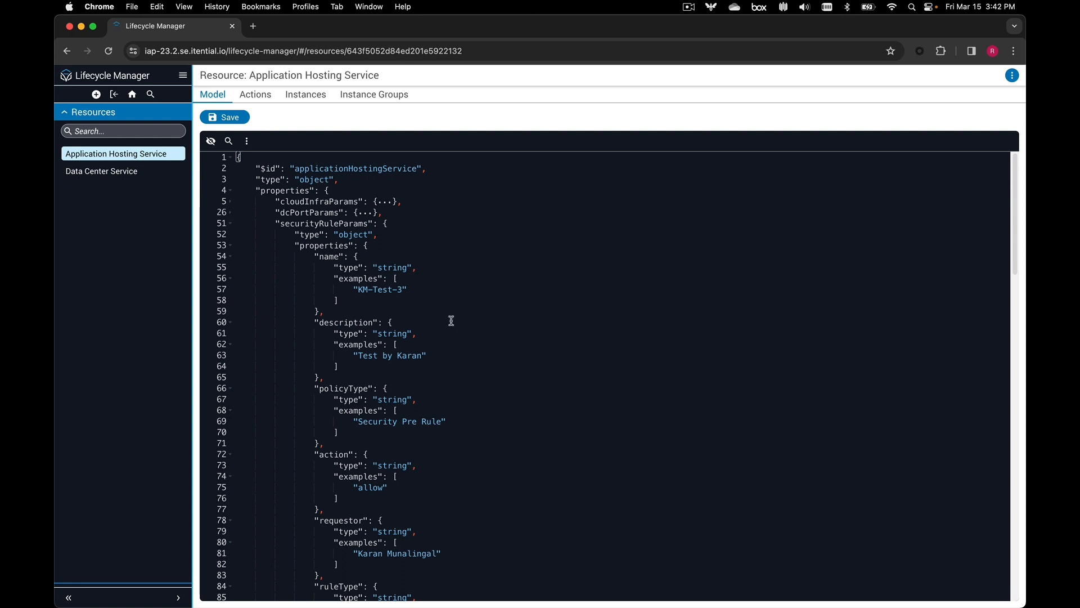
click(231, 223)
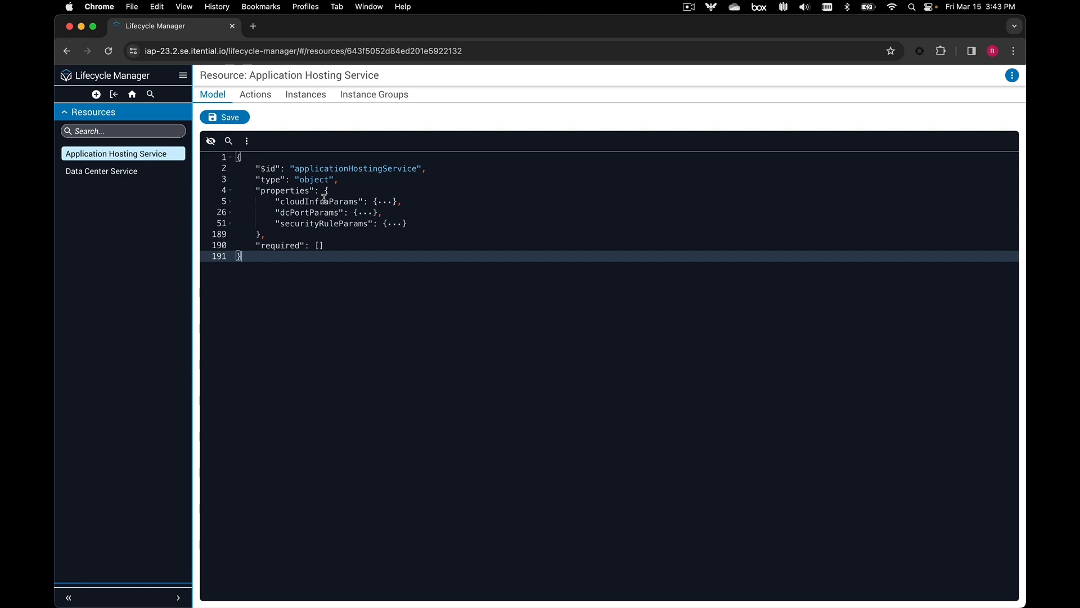
Step: View the workflow behind the resource's Provision Application Hosting Services action, then return to Lifecycle Manager
click(260, 104)
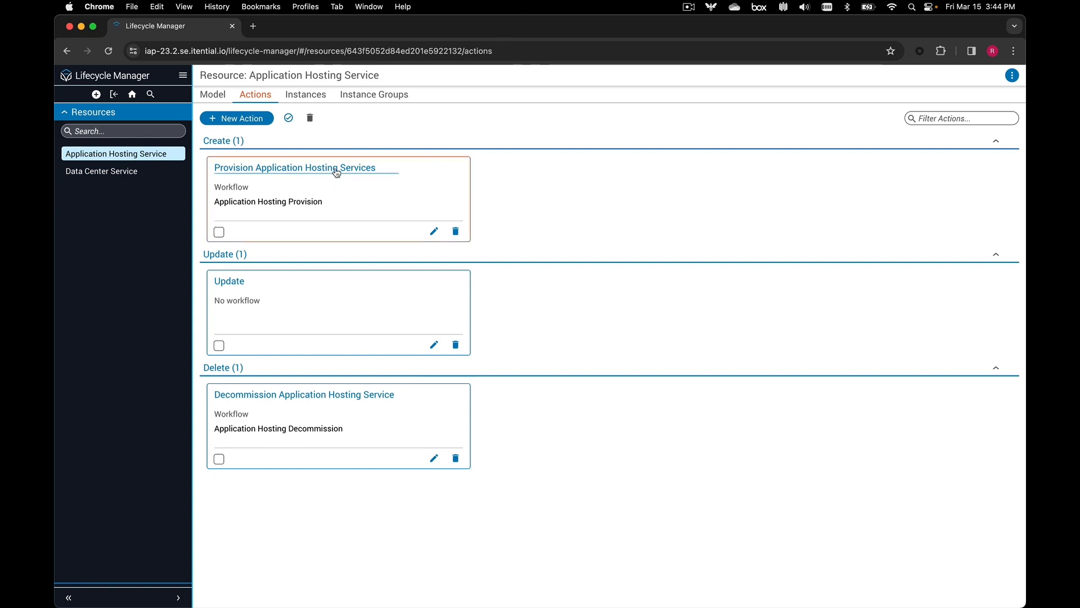
click(256, 175)
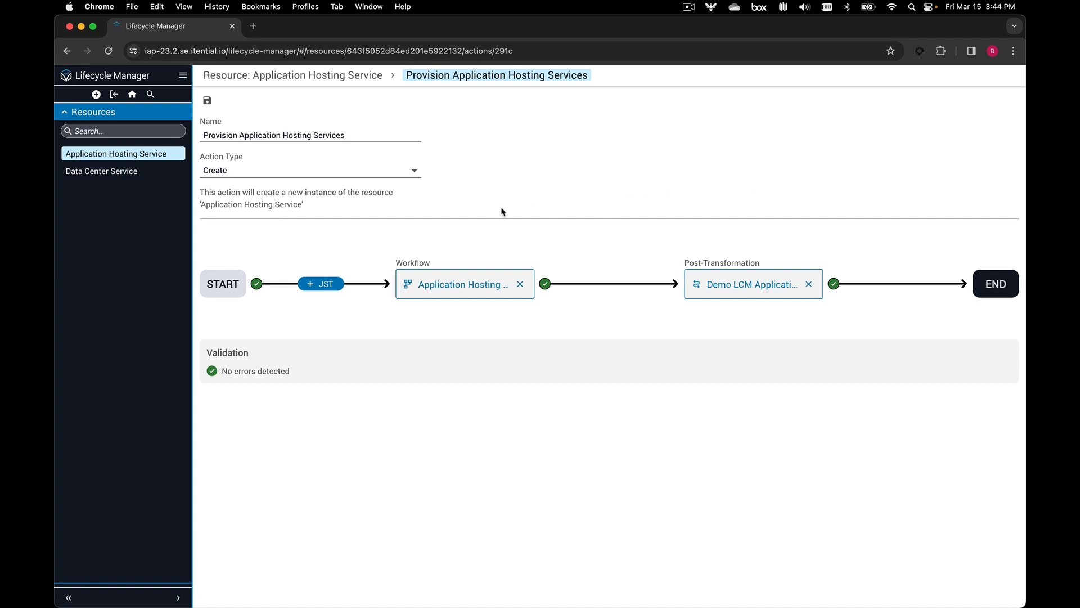
click(461, 286)
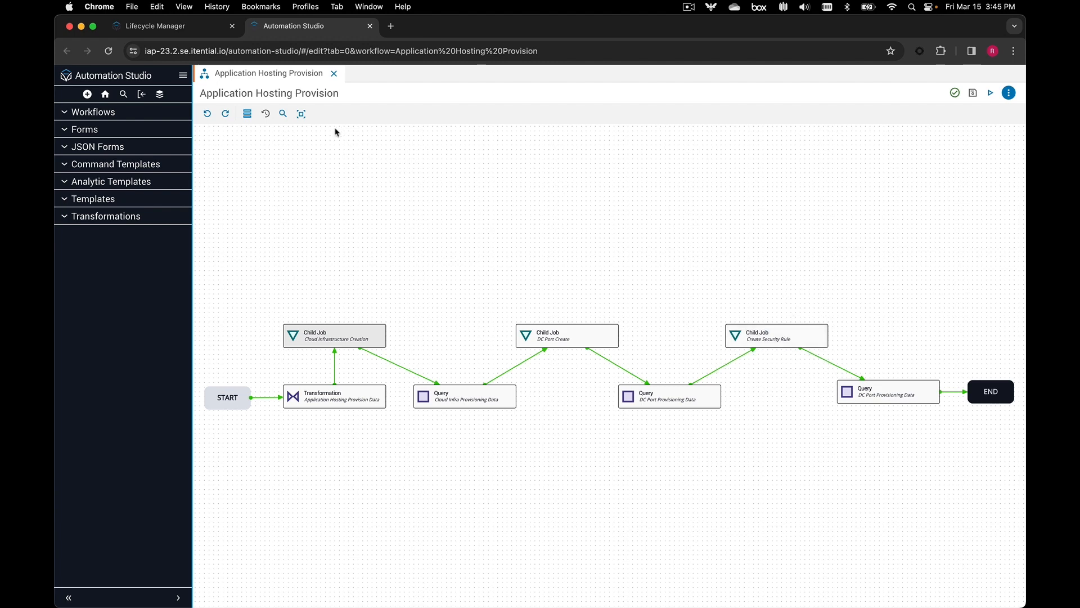
click(202, 35)
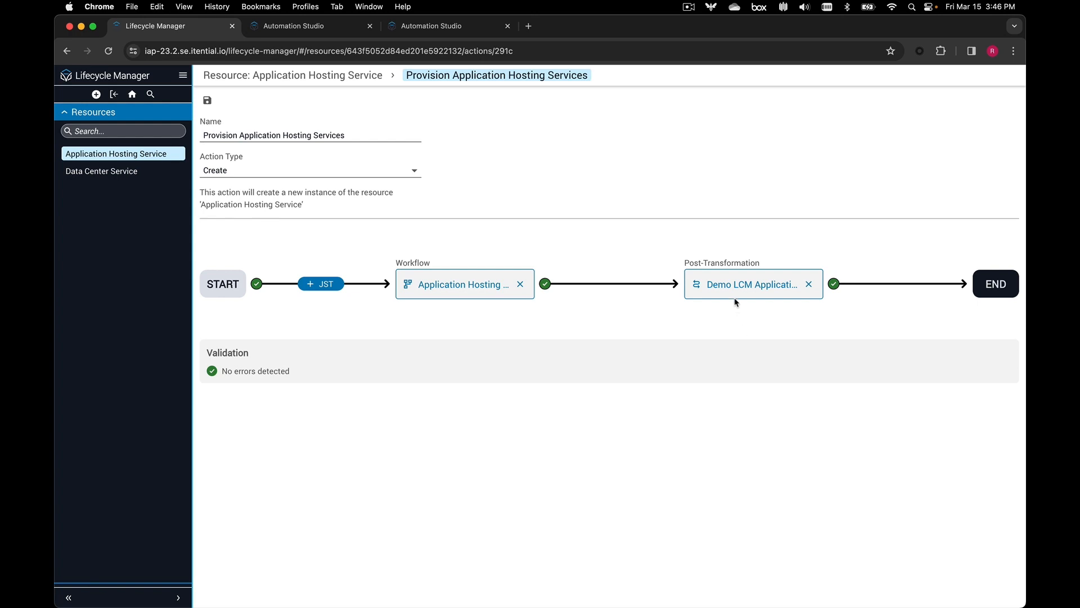
Step: Review the schema mappings in the provision action's post-transformation in Automation Studio, then return to Lifecycle Manager
click(459, 28)
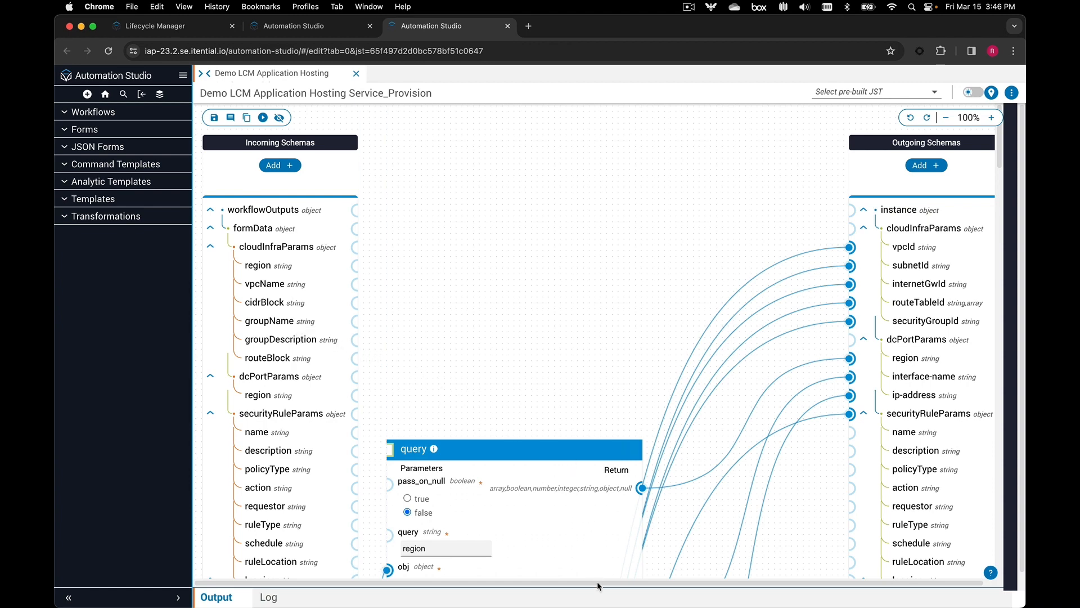
scroll(600, 588, right, 2)
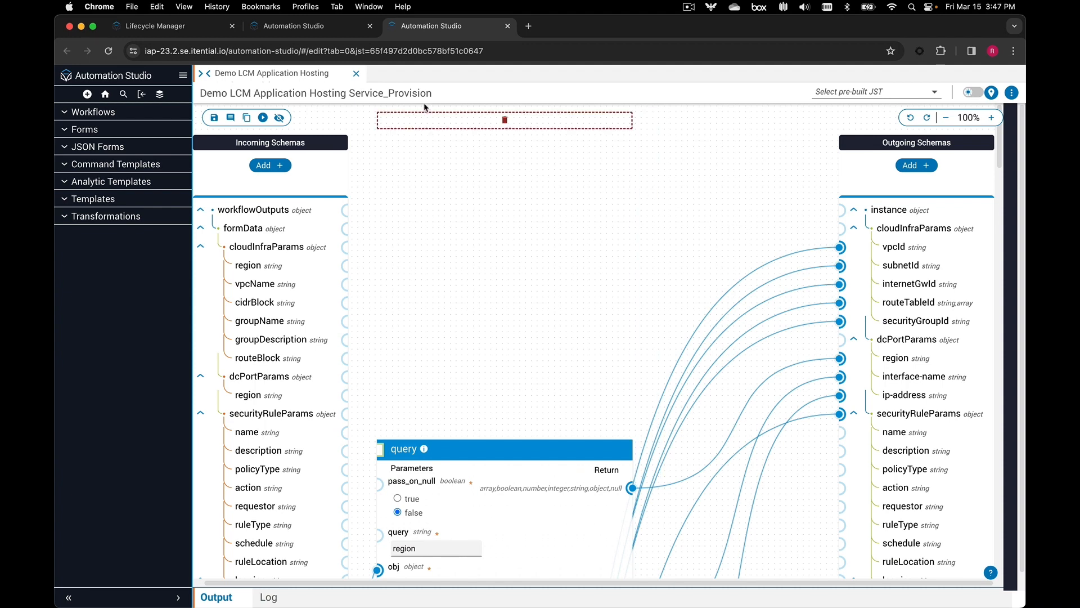
click(180, 29)
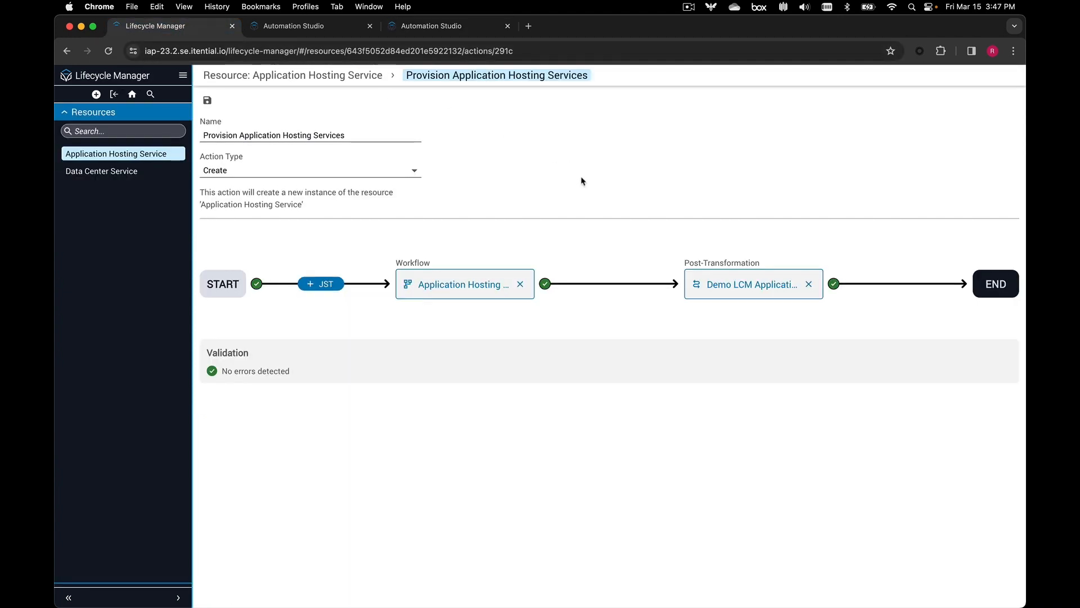
Step: Review the pre-transformation of the Decommission Application Hosting Service action in Automation Studio, then return to Lifecycle Manager
click(338, 76)
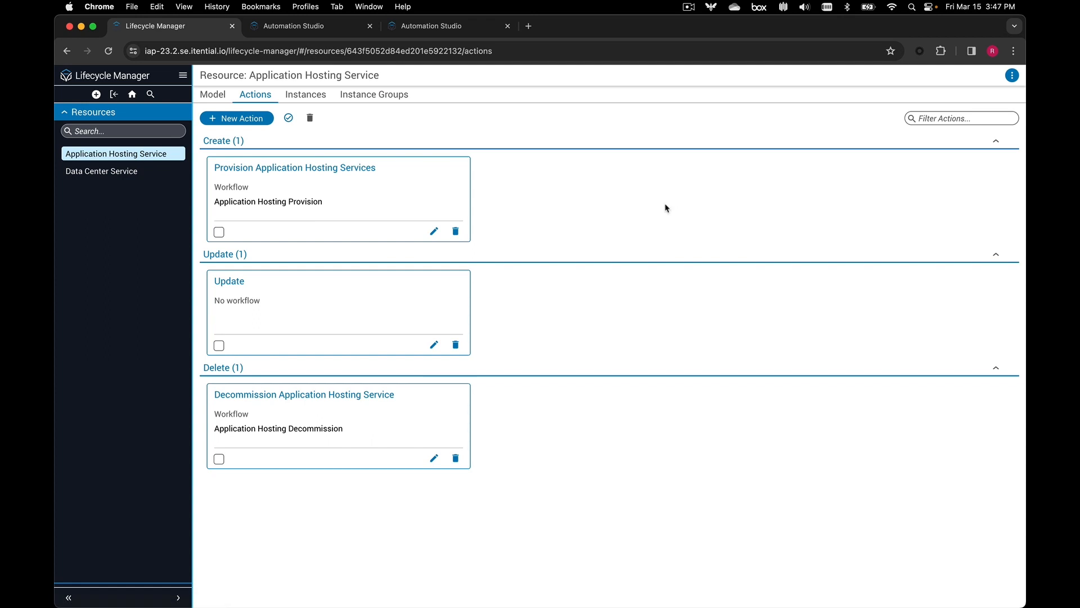
click(267, 400)
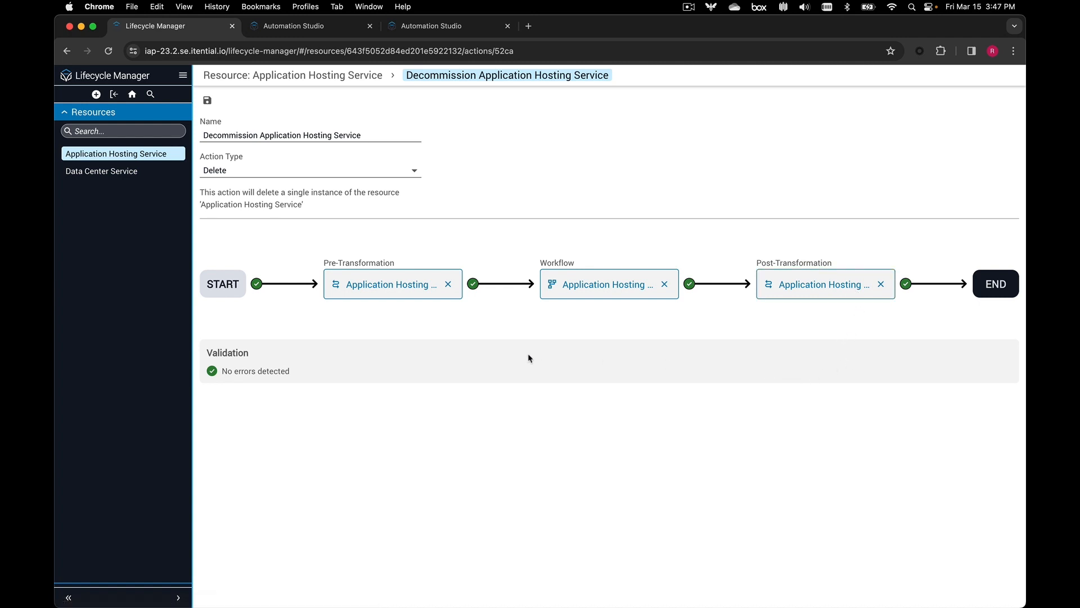
click(385, 291)
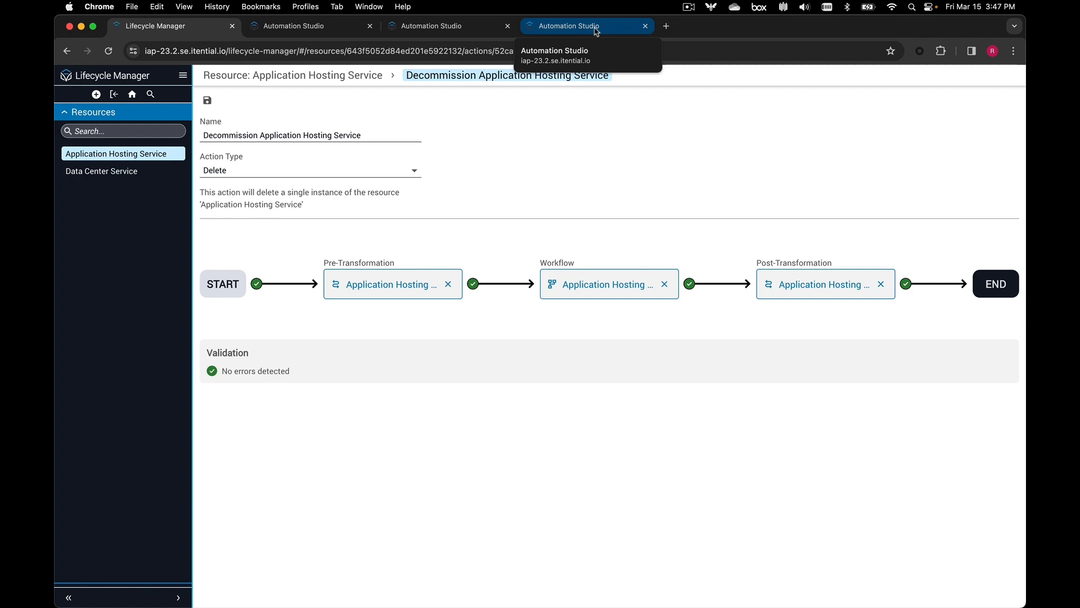
click(596, 31)
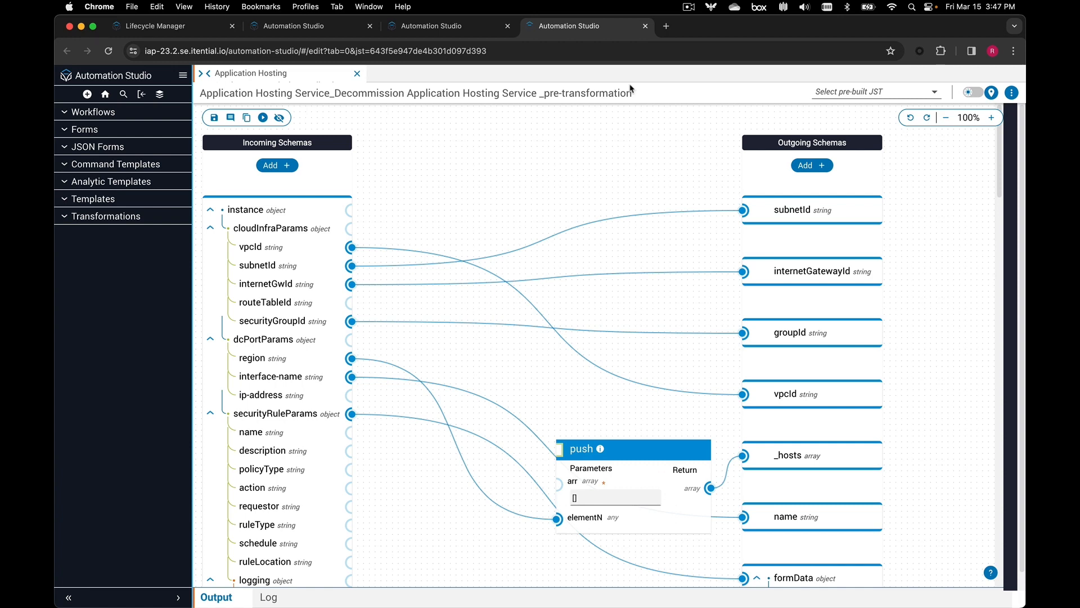
mouse_move(550, 158)
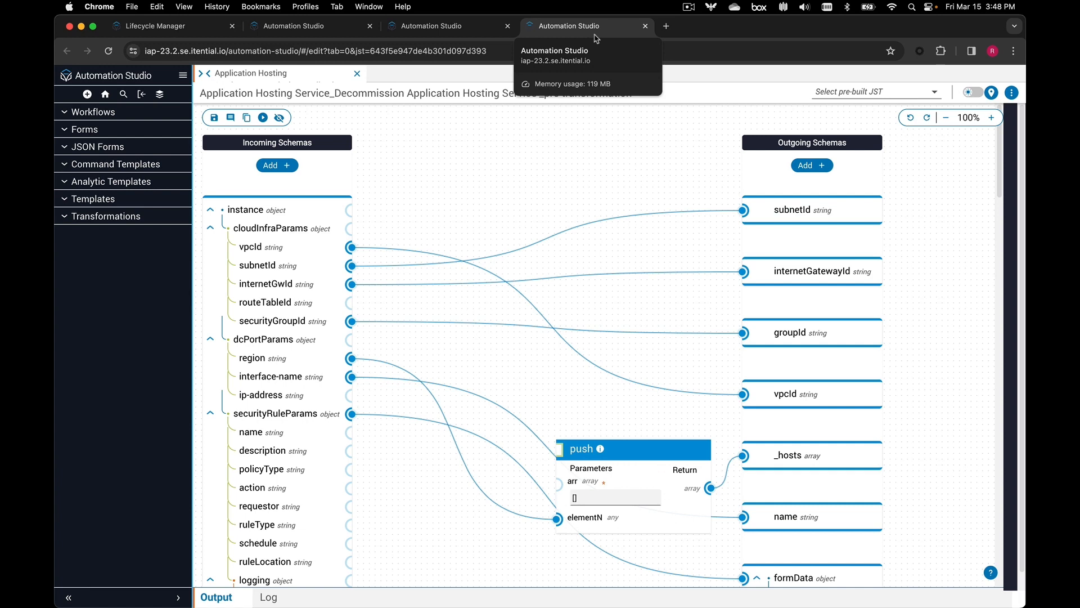
click(187, 35)
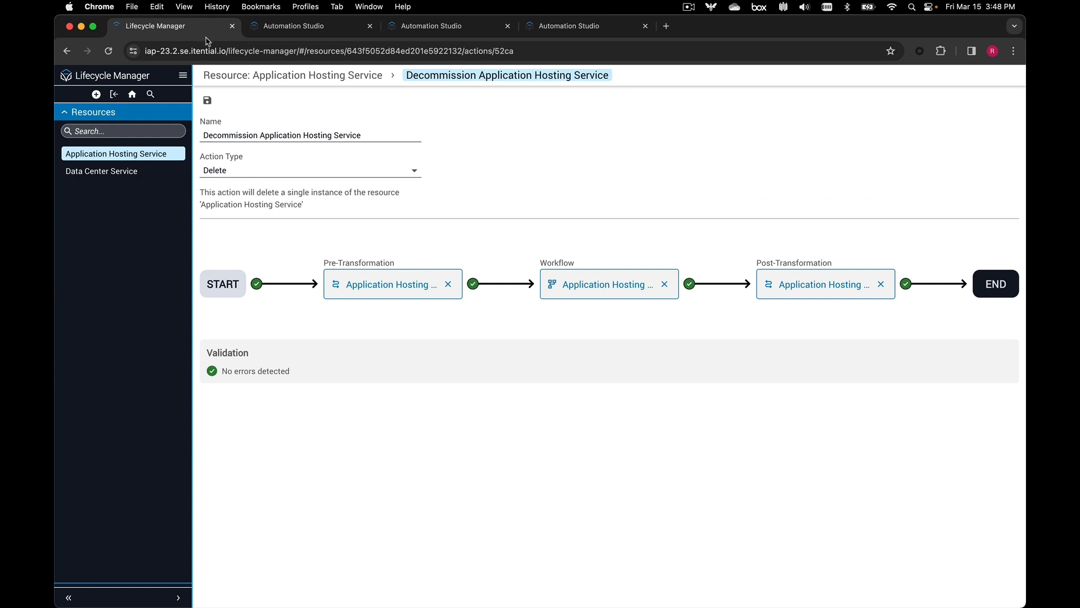
Step: Open the resource's instances and view the properties of the Customer E instance
click(348, 77)
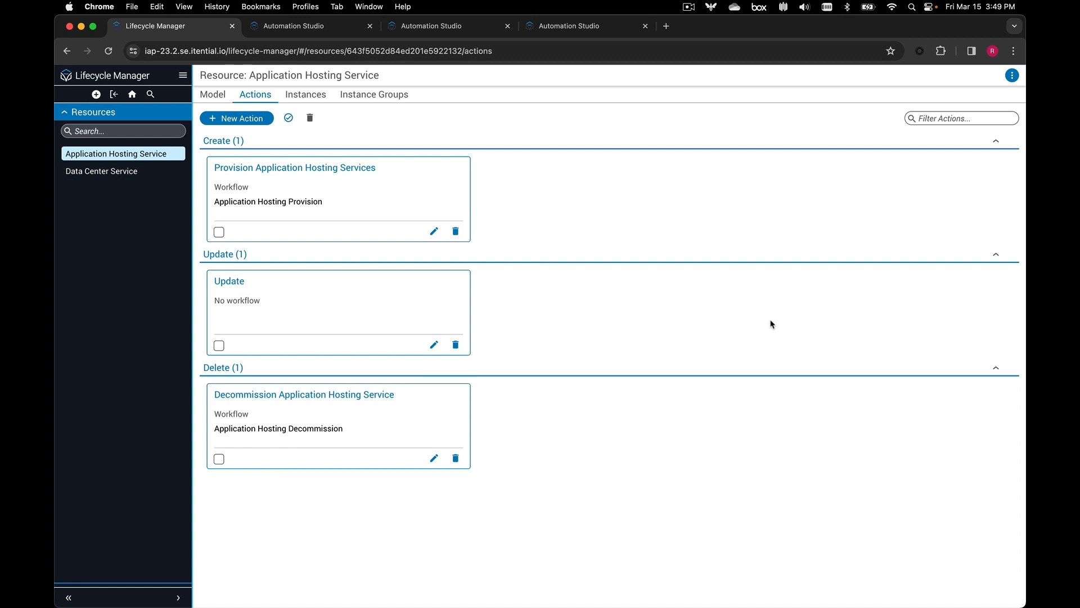
click(315, 99)
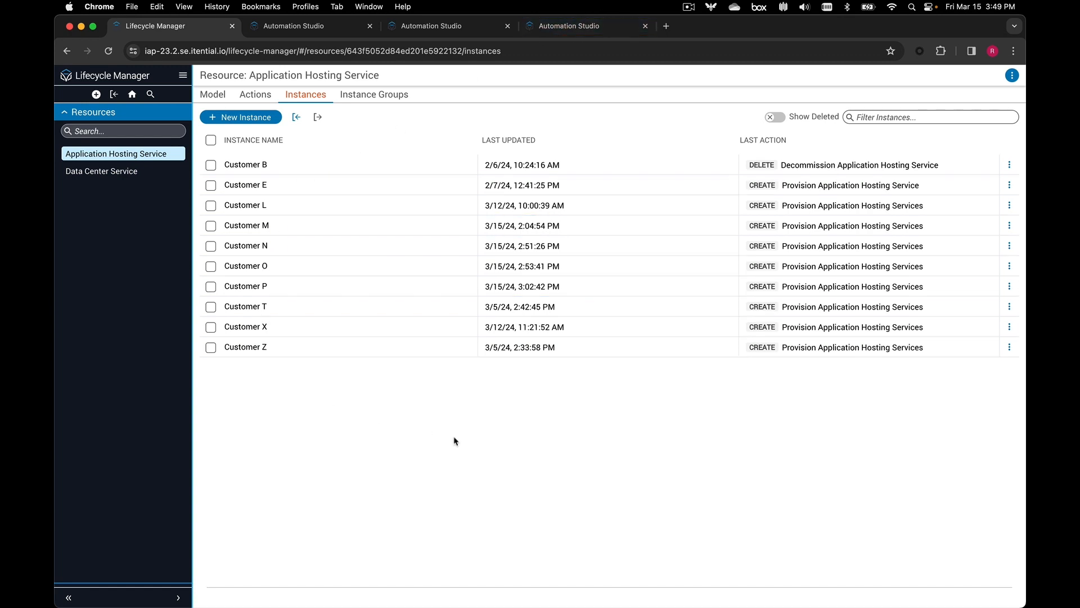
click(244, 185)
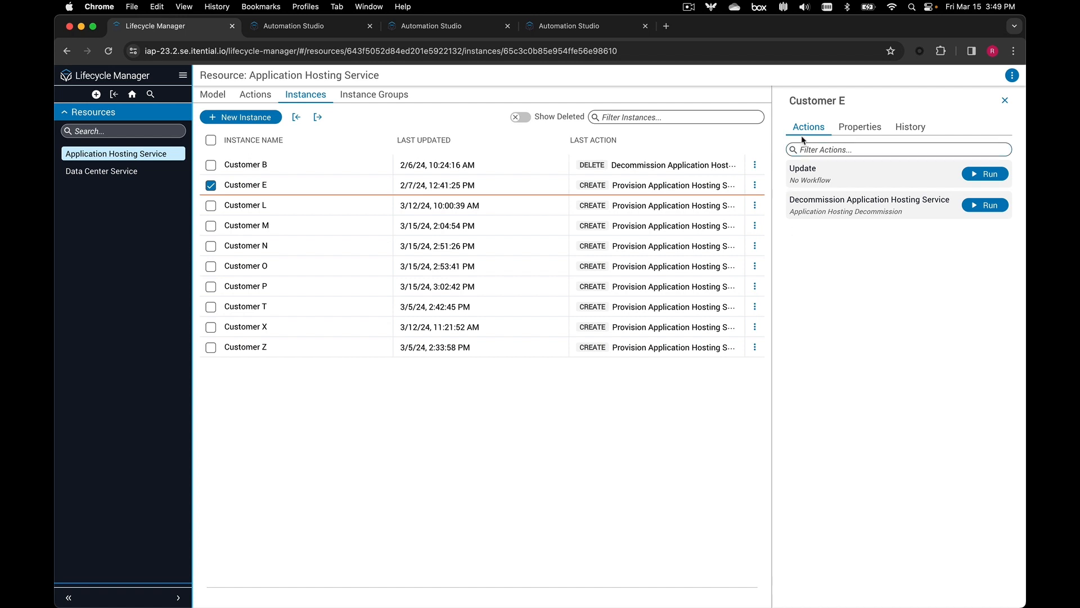
click(755, 186)
click(858, 132)
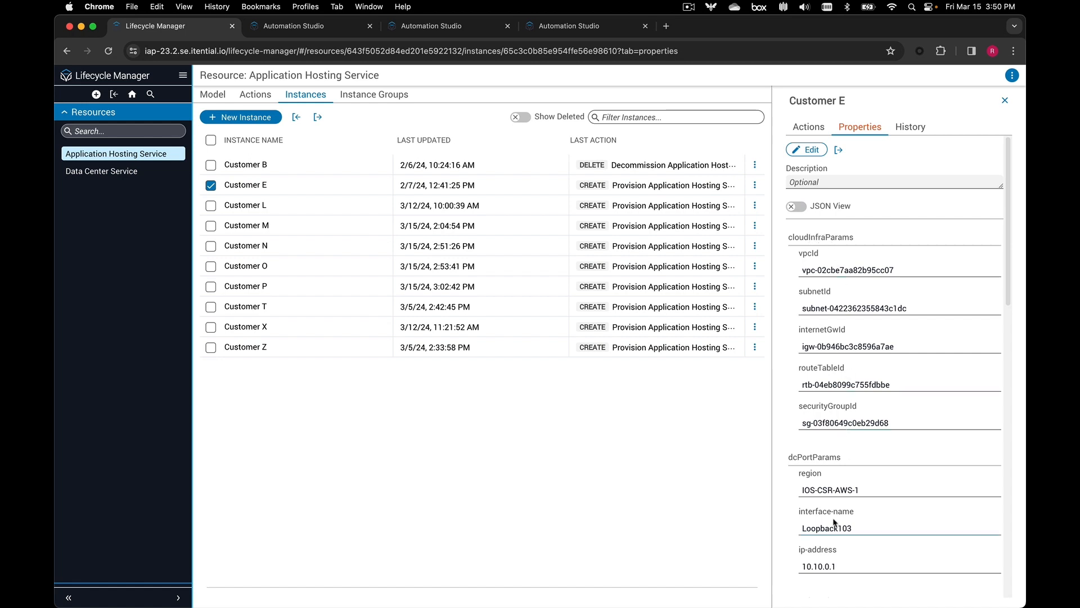
Step: Start a new instance named Customer C with the Provision Application Hosting Services action
click(246, 117)
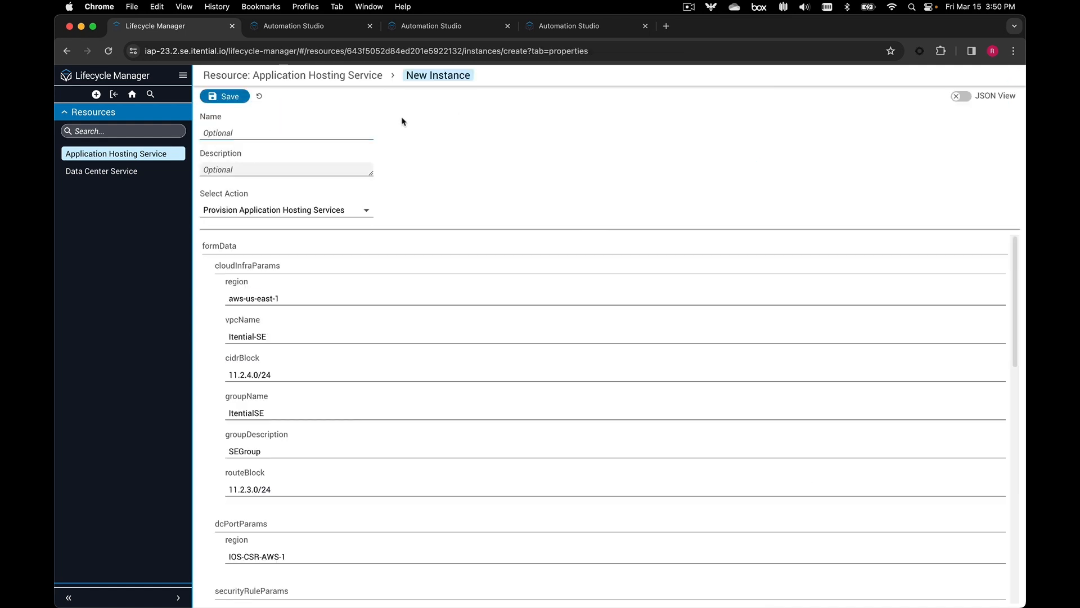
click(241, 128)
text(Customer C)
click(255, 214)
click(255, 216)
Step: Set the vpcName under cloudInfraParams to Customer-C
double_click(314, 339)
triple_click(314, 339)
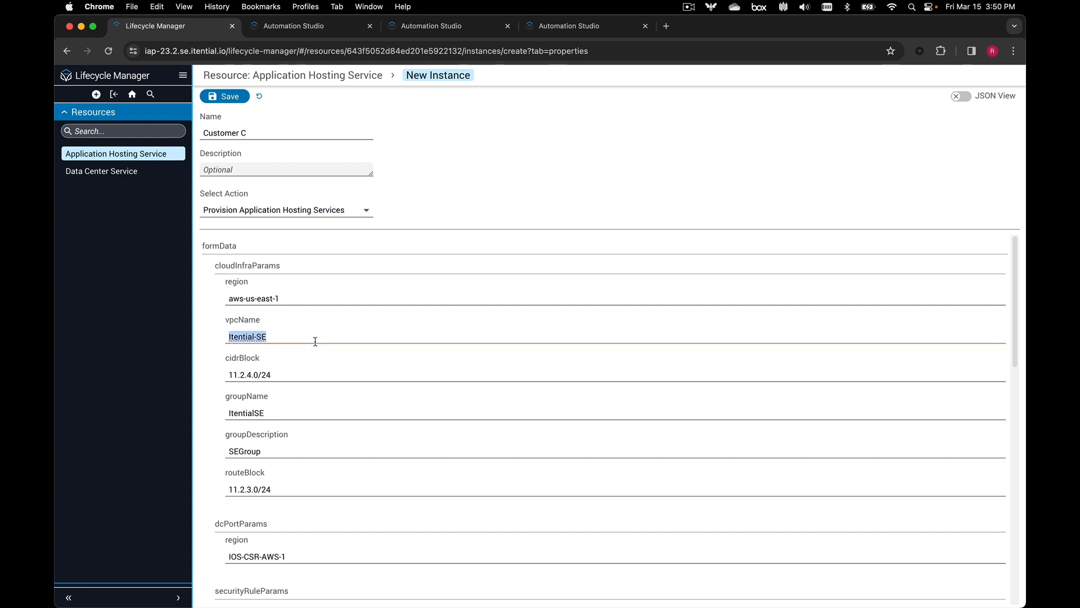
text(Customer-C)
click(467, 373)
Step: Set the security rule's name under securityRuleParams to Customer-C
scroll(470, 374, down, 1)
scroll(470, 375, up, 1)
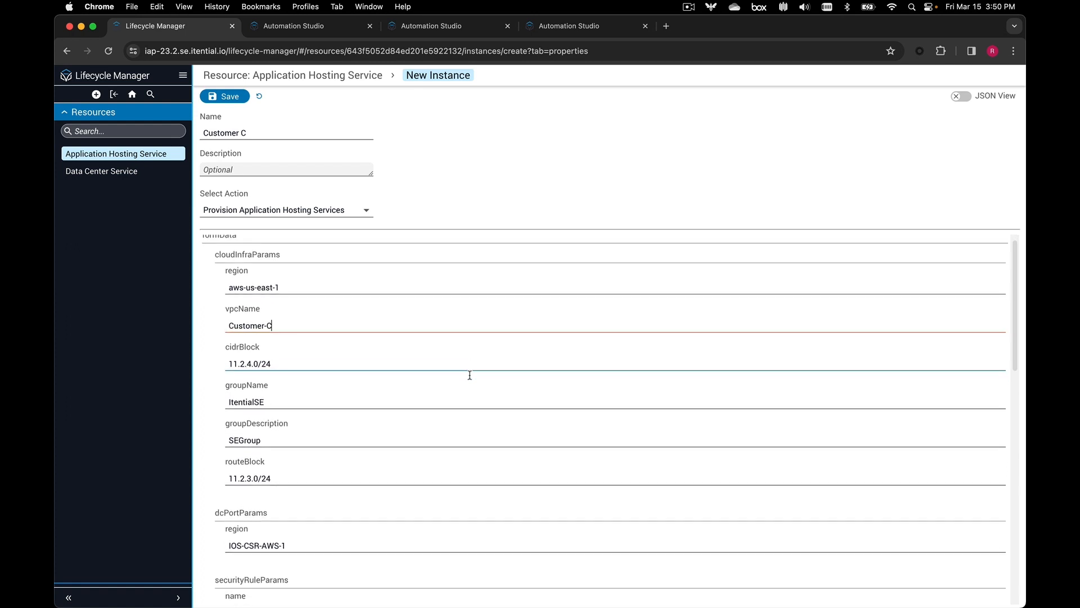
scroll(471, 378, down, 1)
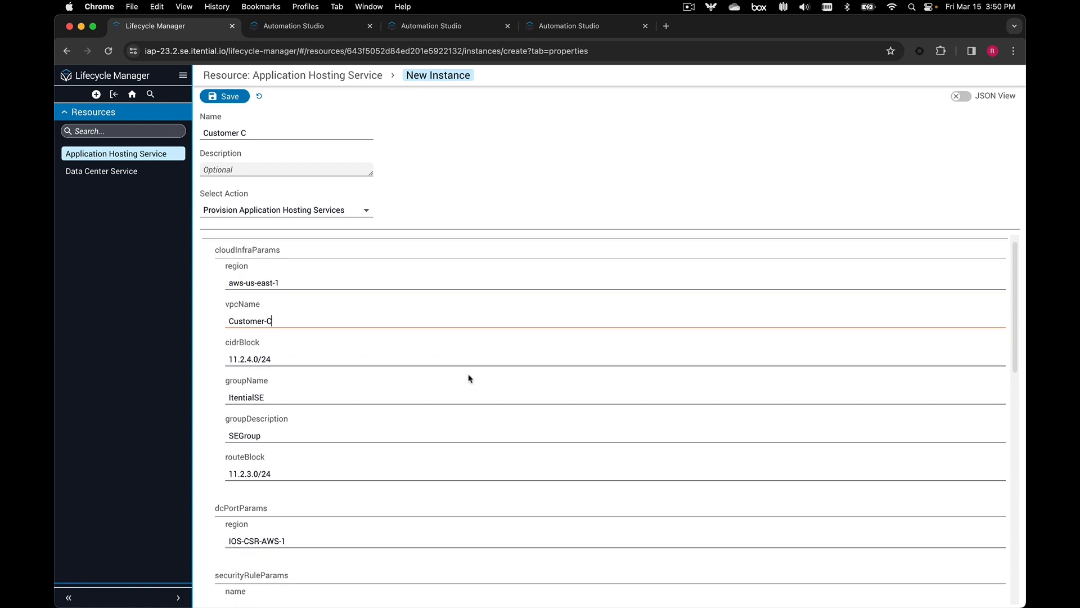
scroll(470, 378, down, 1)
scroll(470, 378, down, 2)
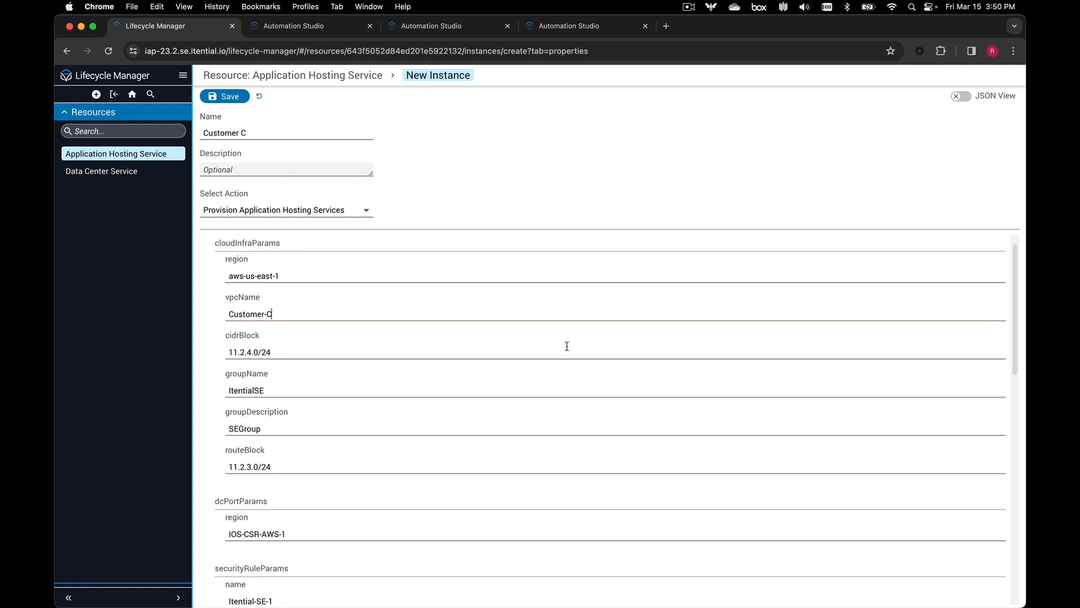
scroll(567, 346, down, 5)
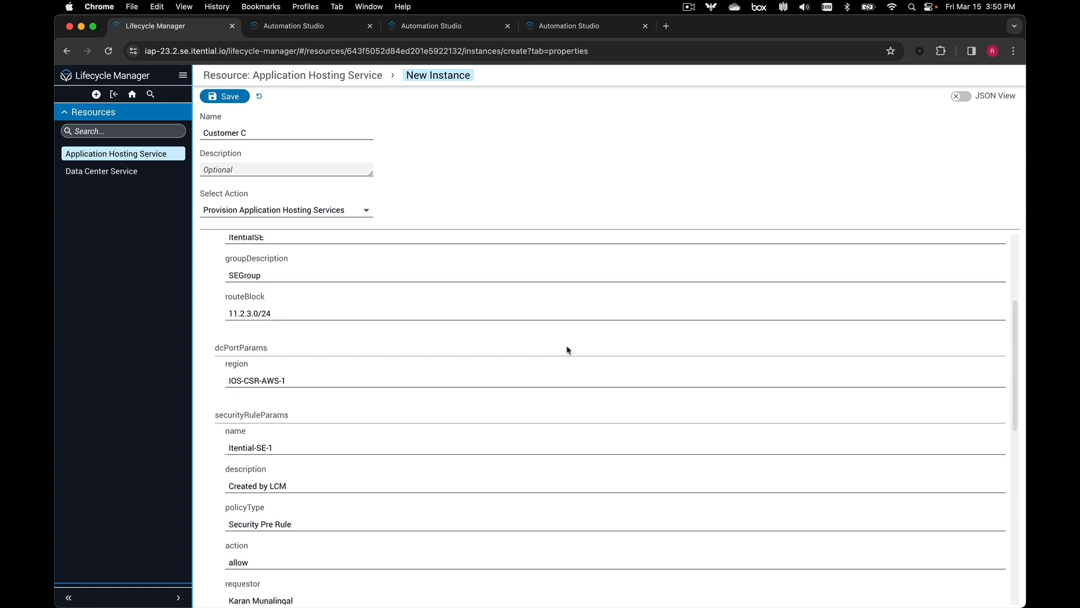
scroll(567, 350, down, 4)
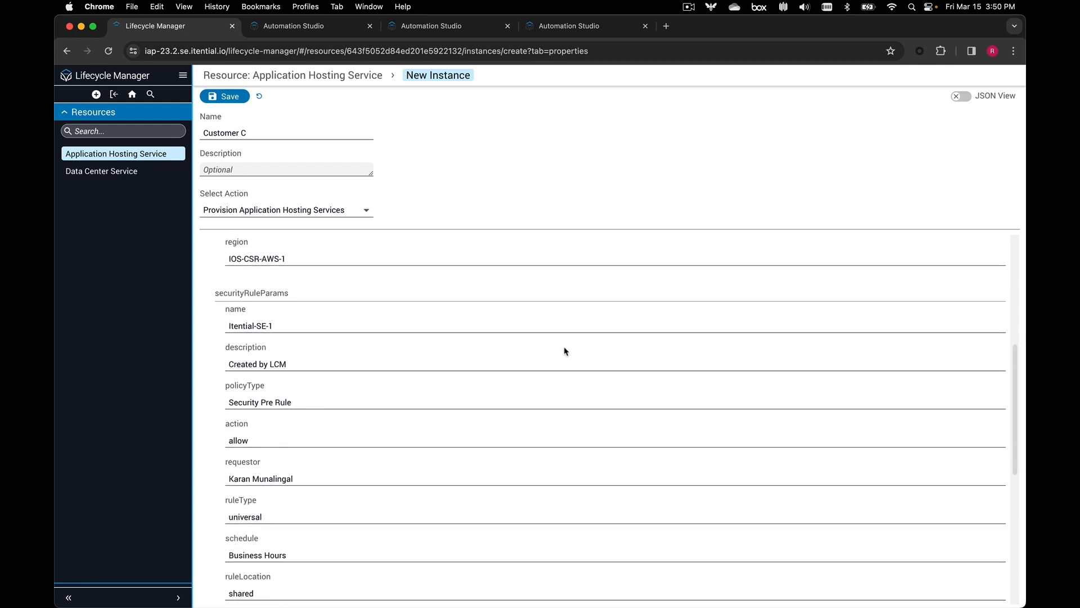
triple_click(292, 327)
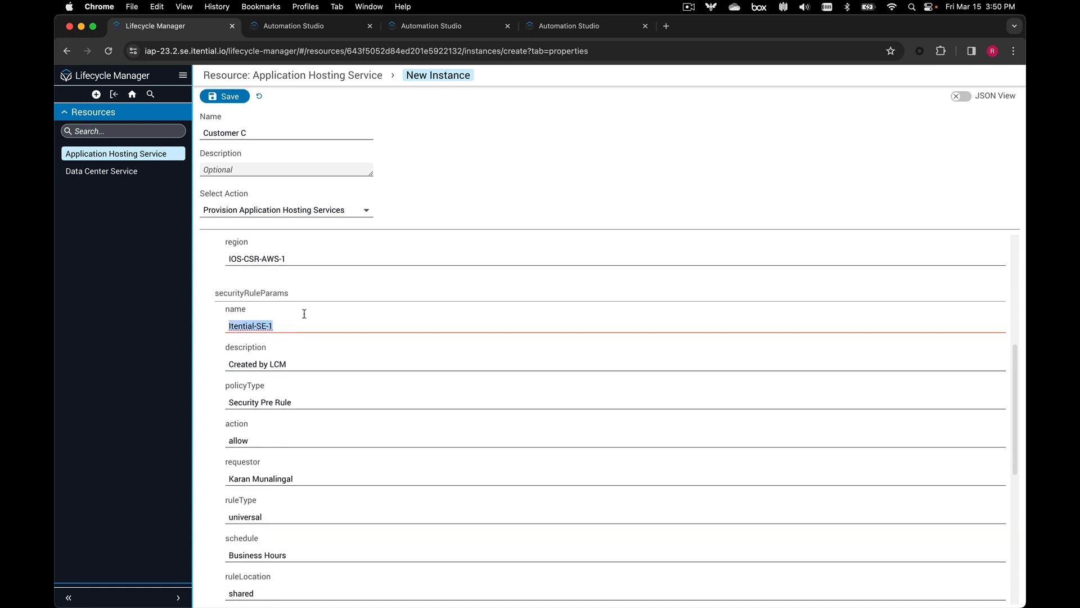
text(Customer)
text(-C)
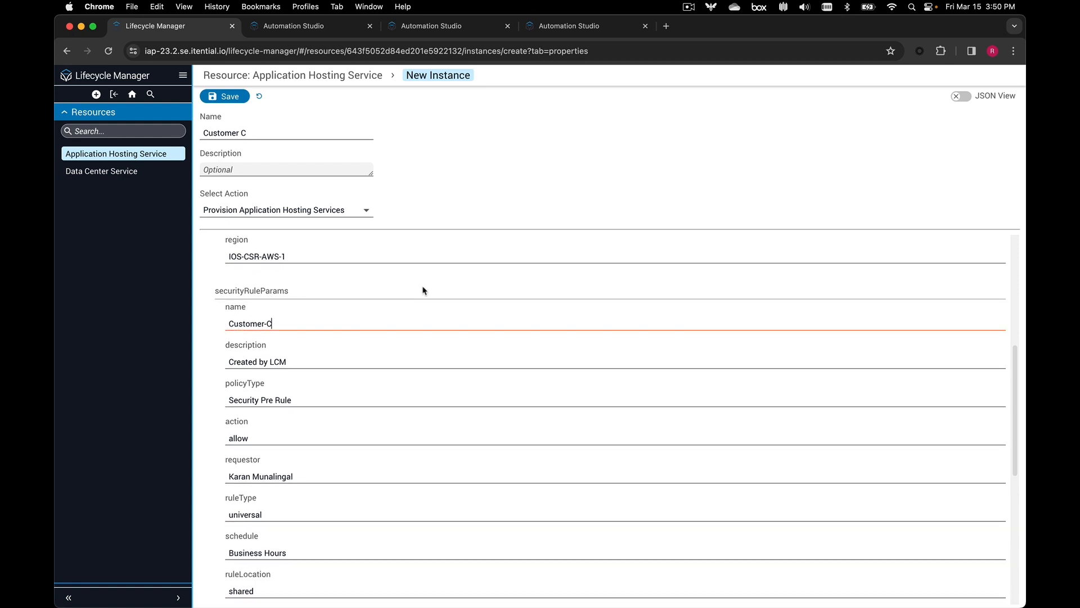
Step: Toggle the security rule's logStart and logEnd logging options off and back on
scroll(427, 306, down, 6)
click(245, 282)
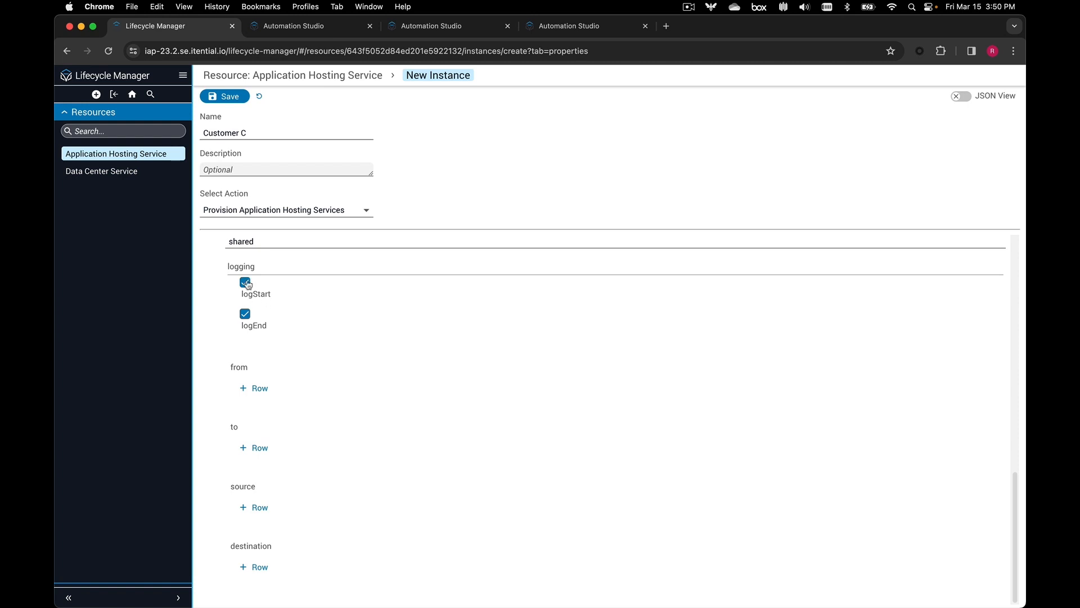
click(245, 313)
click(245, 282)
click(245, 313)
Step: Add one member row each to the security rule's from, to, source and destination lists, keeping the default addresses
click(253, 388)
scroll(338, 428, down, 1)
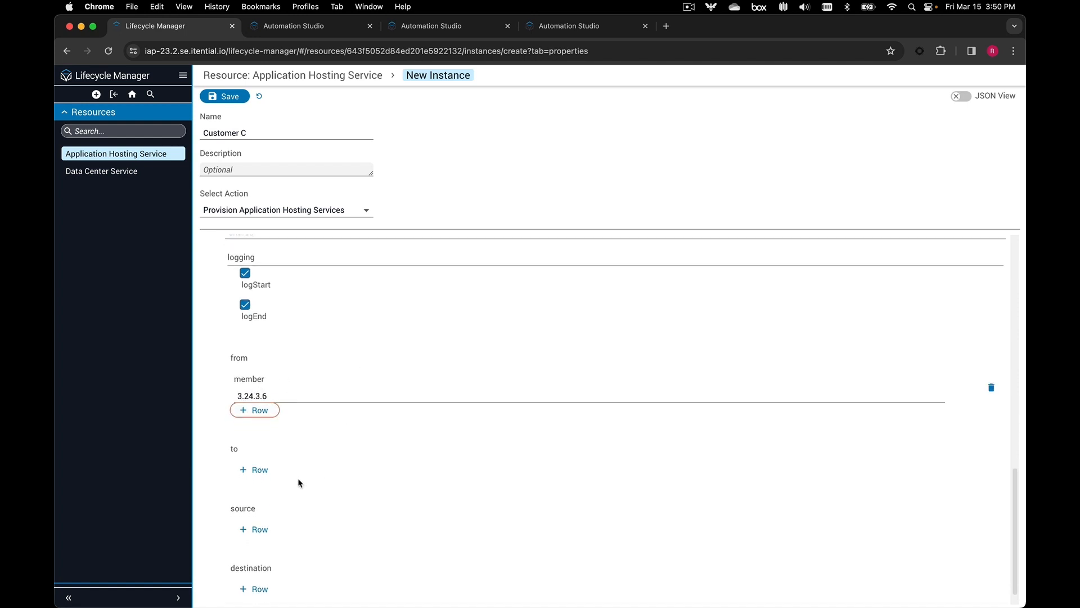
click(258, 472)
scroll(265, 518, down, 1)
click(256, 508)
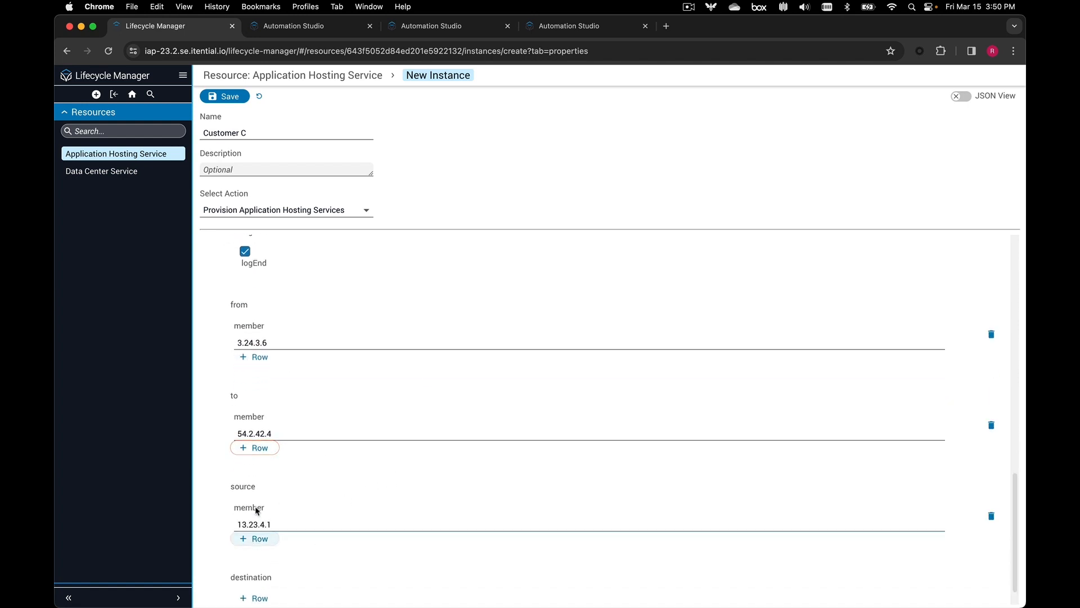
click(259, 598)
scroll(617, 370, down, 1)
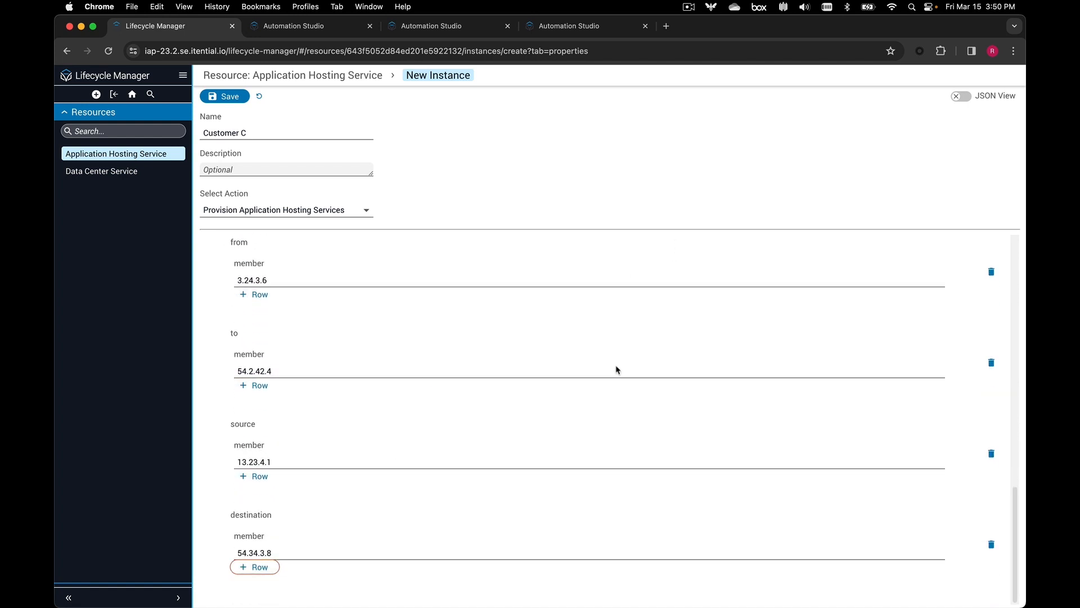
Step: Save the Customer C instance to launch provisioning and open the execution from the instance's history
scroll(617, 370, up, 15)
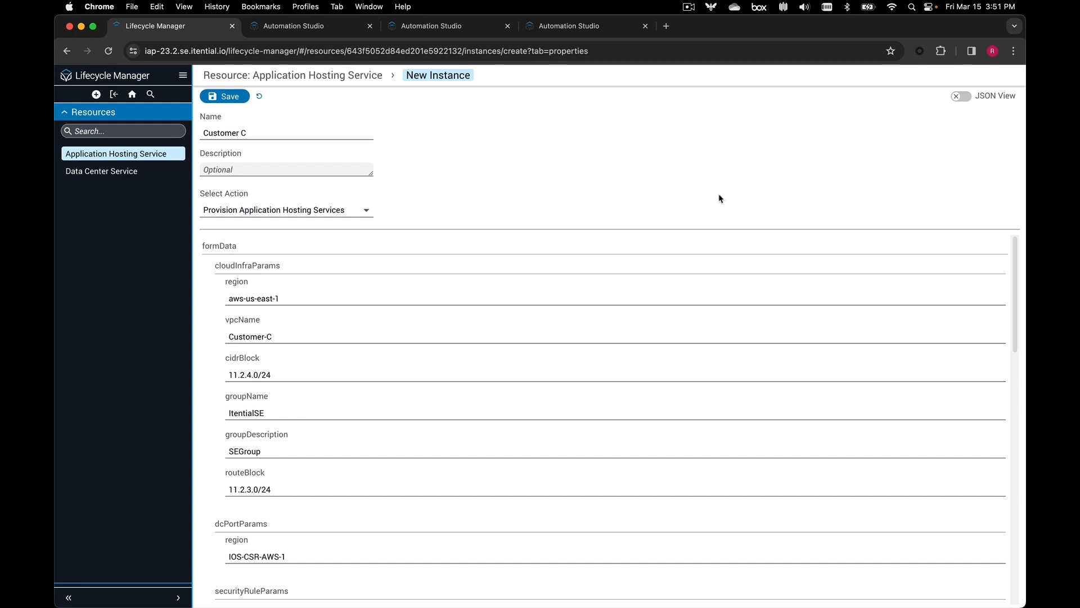
click(246, 100)
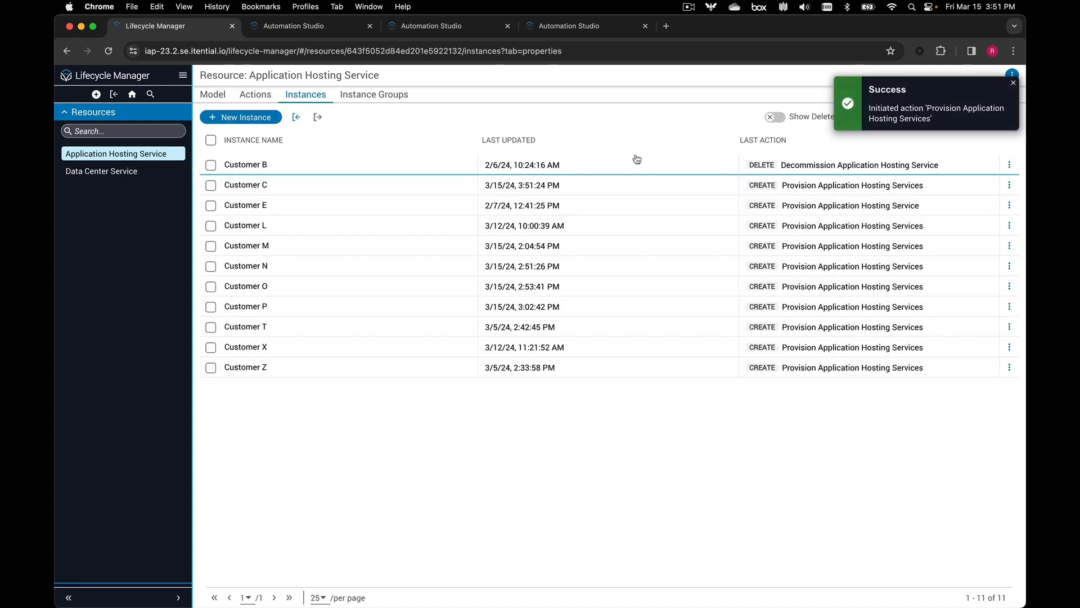
click(244, 185)
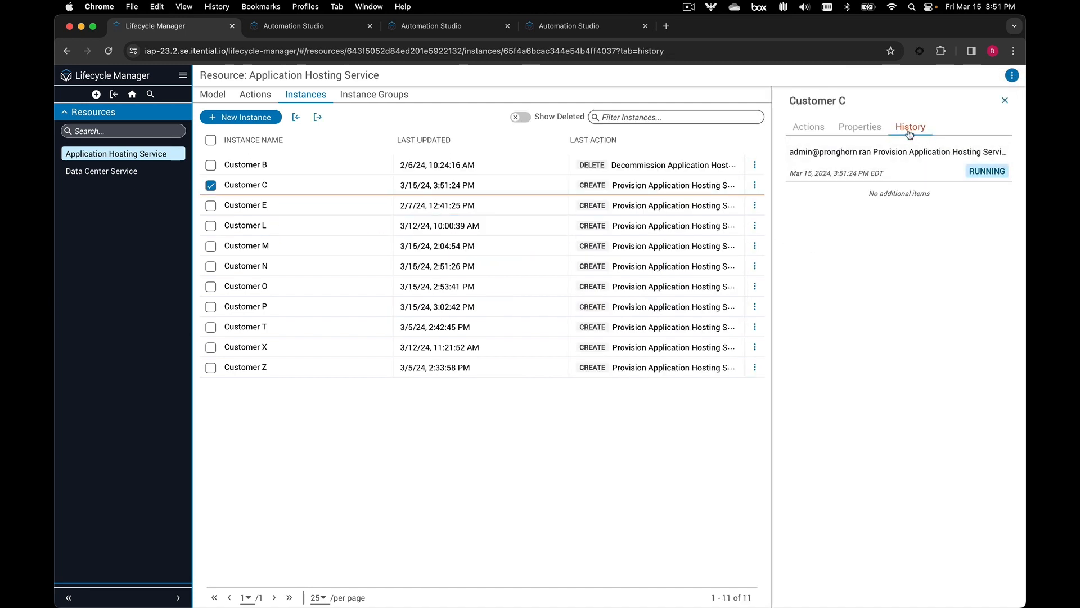
click(979, 177)
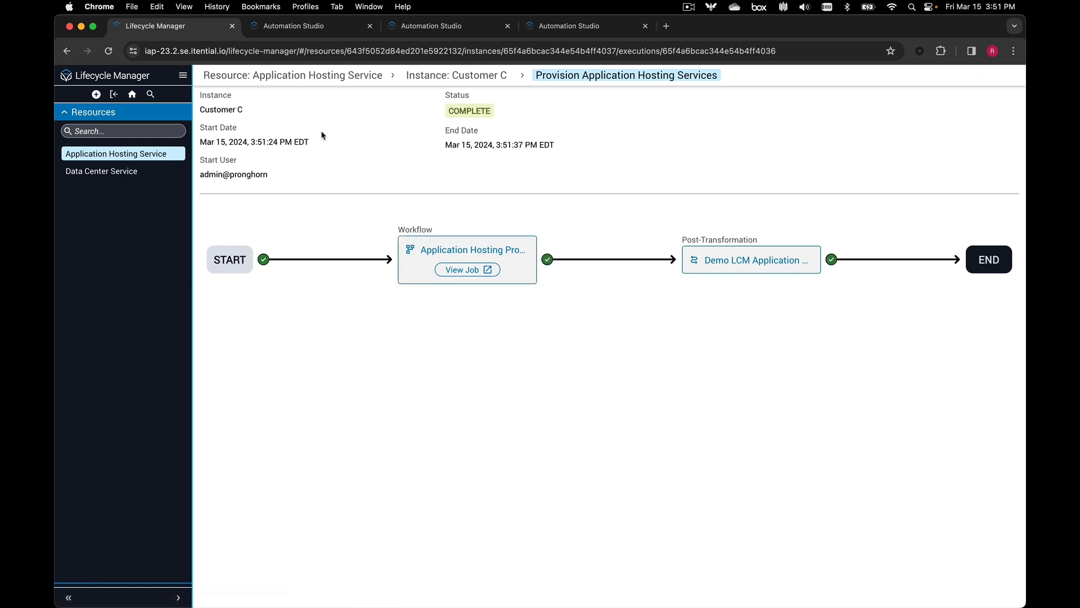
Step: Open the provisioning workflow's job in Operations Manager and inspect the VPC Deployment AWS, DC Port Create and Create Security Rule tasks
click(450, 270)
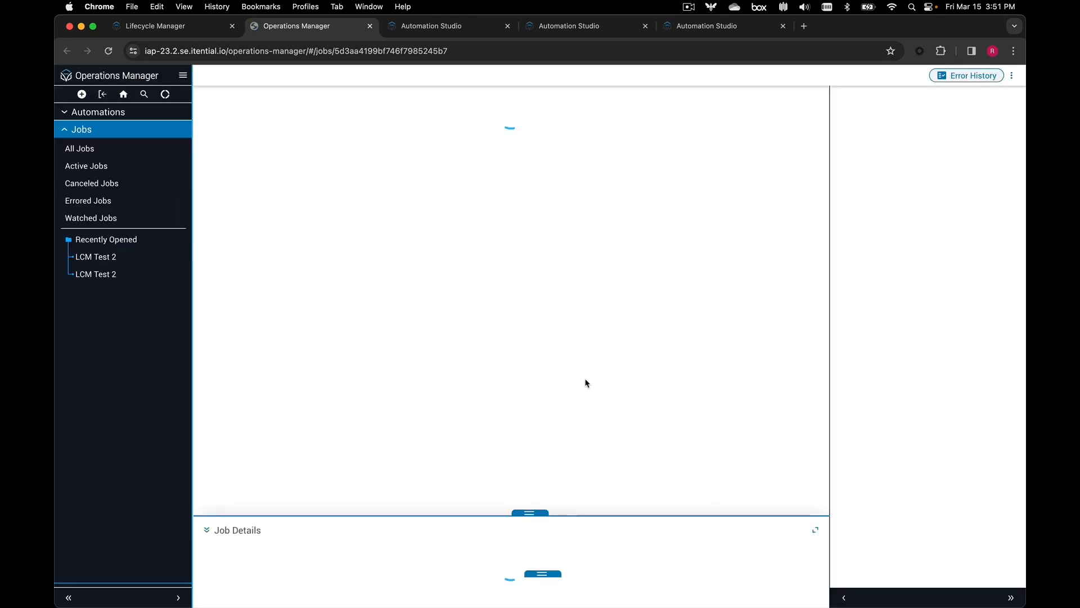
scroll(481, 342, up, 5)
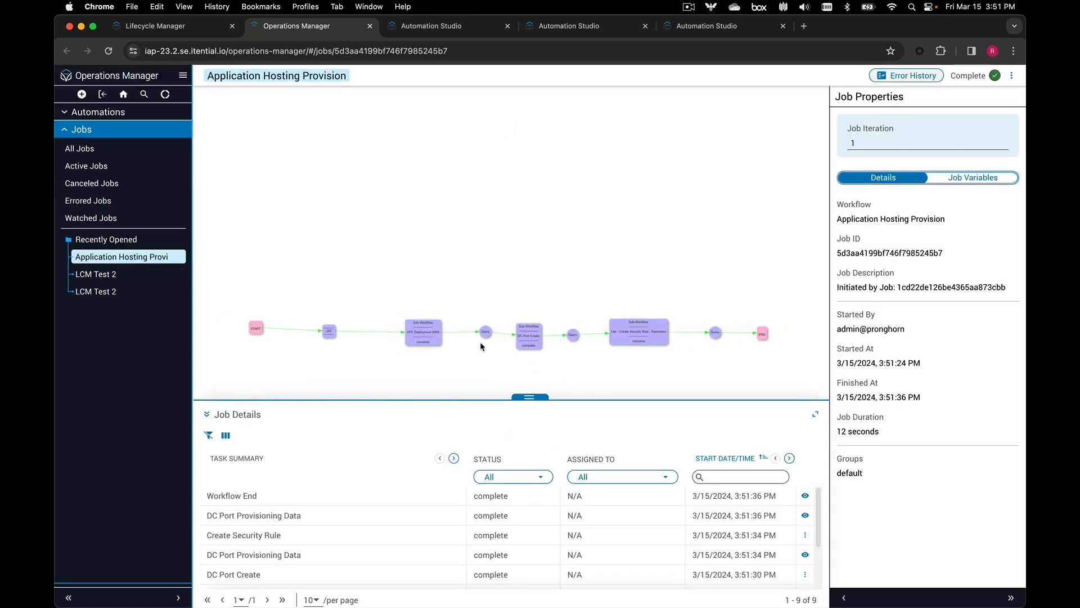
drag(274, 347, 264, 279)
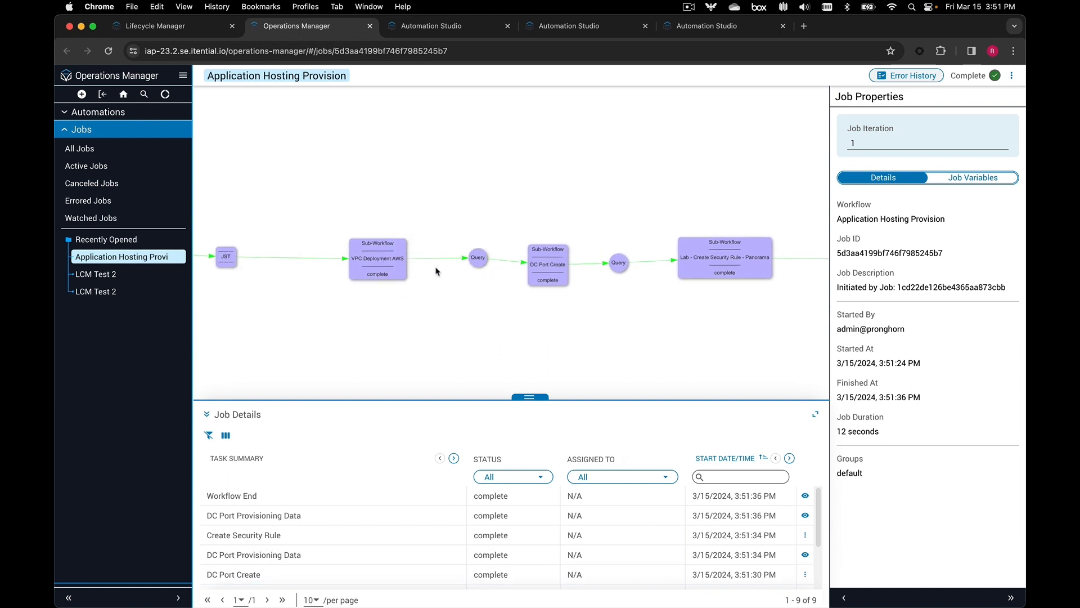
drag(513, 324, 449, 294)
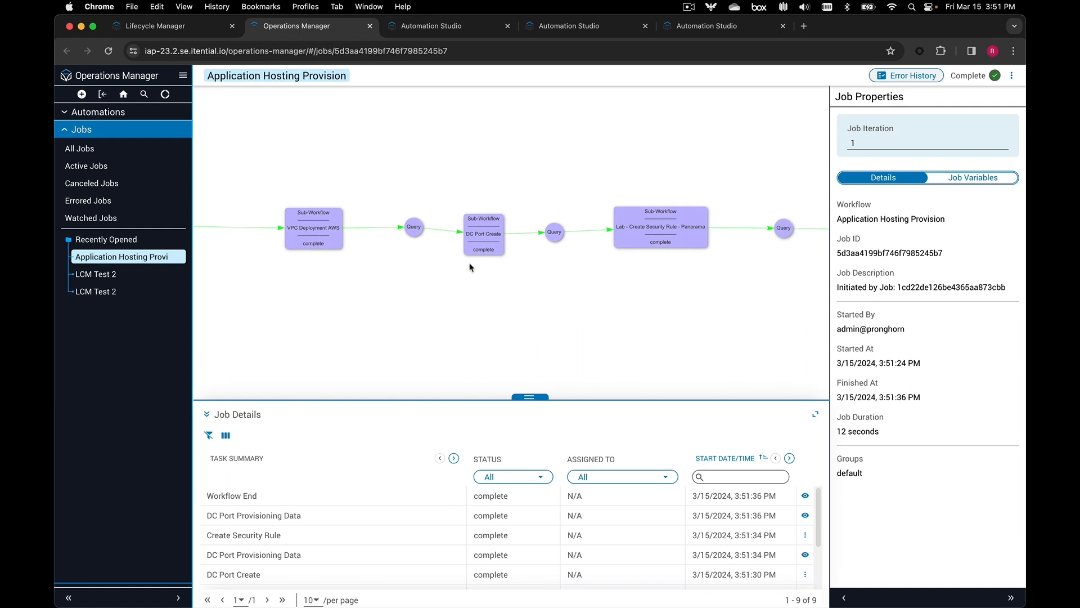
click(306, 231)
click(484, 236)
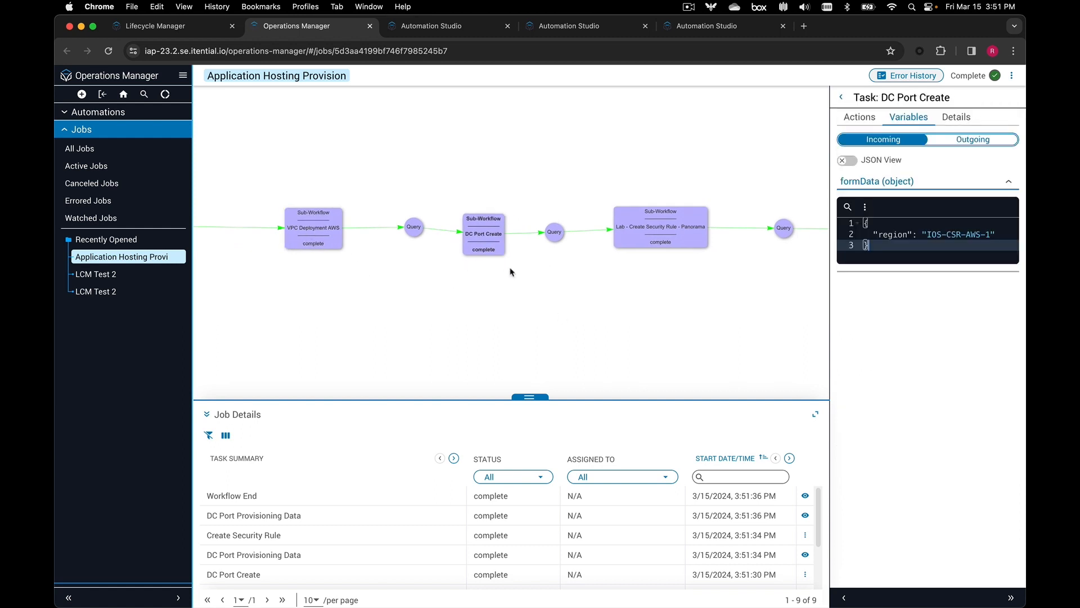
click(698, 245)
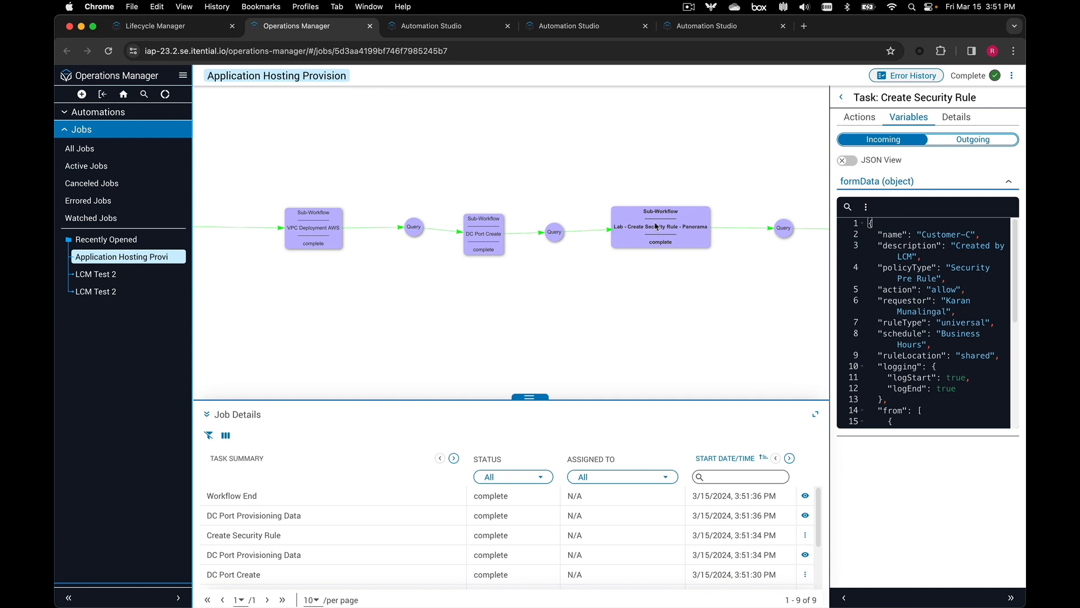
Step: Return to the Application Hosting Service instances in Lifecycle Manager and review the Customer C instance's properties and history
click(197, 28)
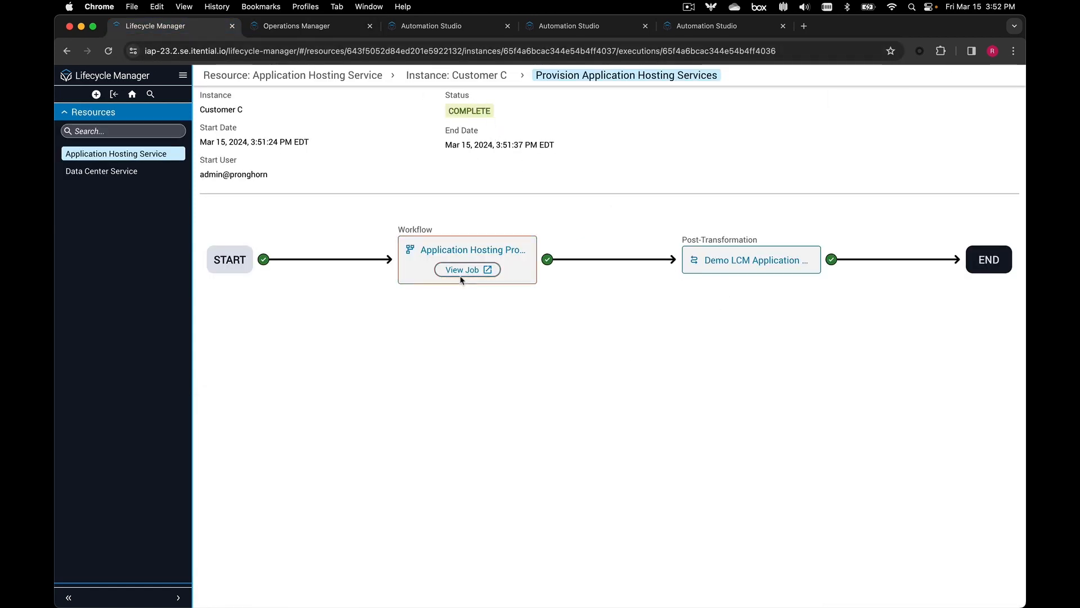
click(358, 79)
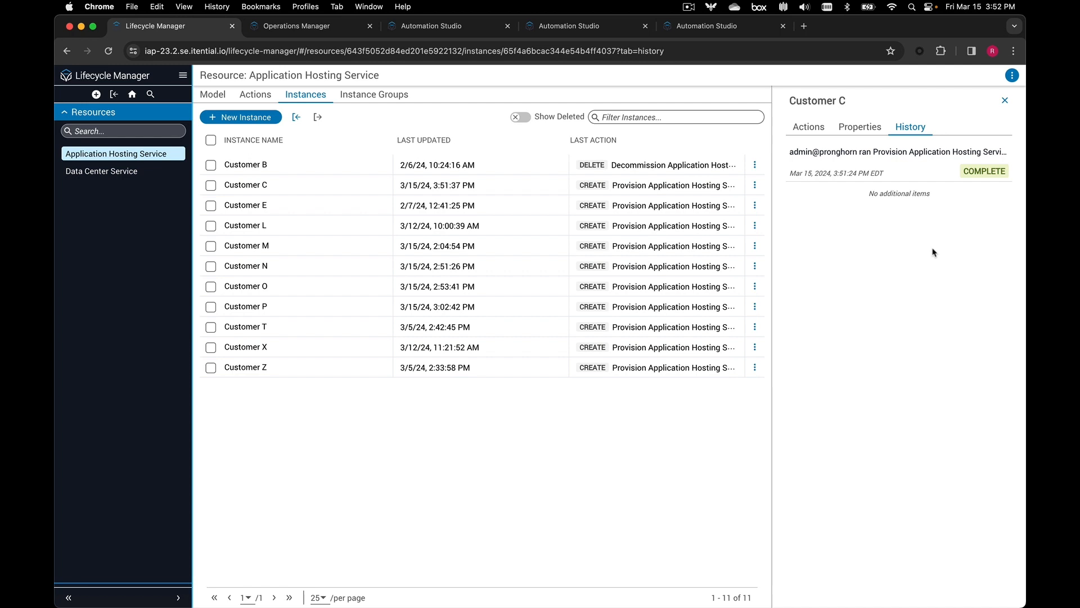
click(857, 131)
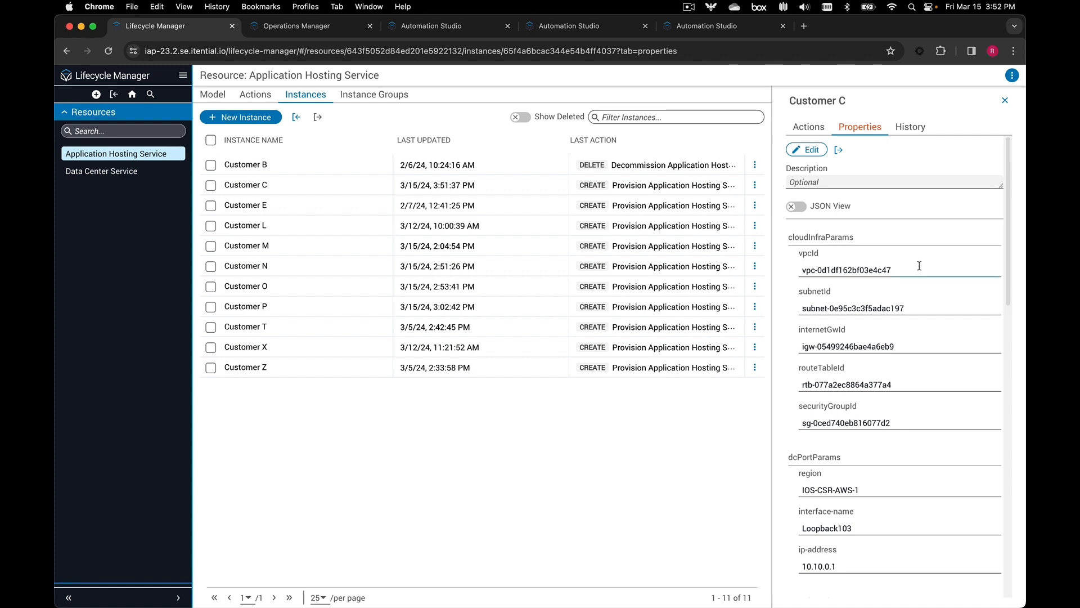
scroll(895, 264, down, 1)
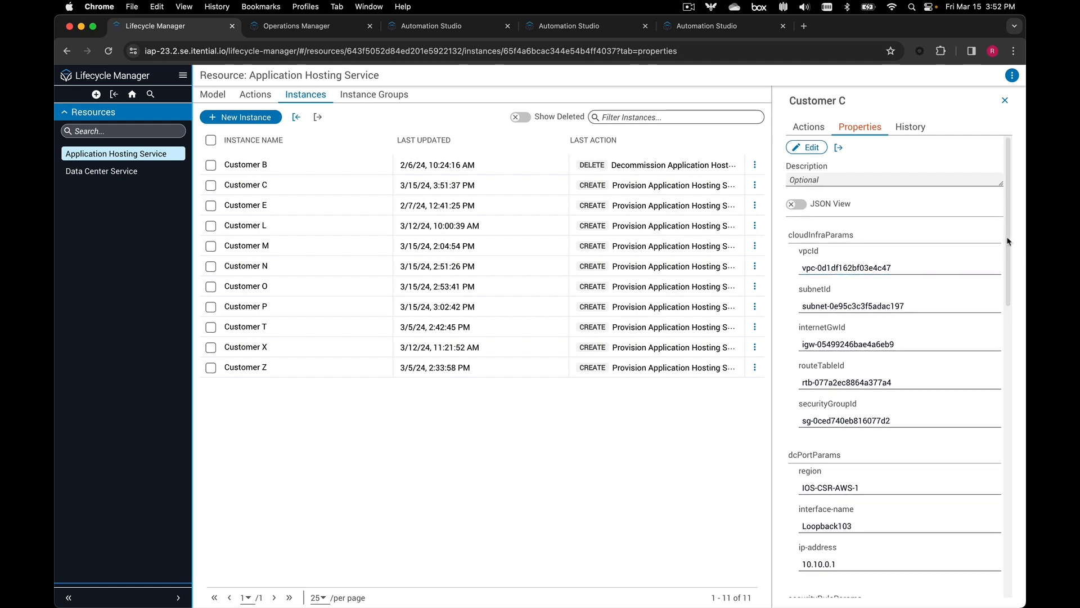
drag(1010, 242, 1015, 359)
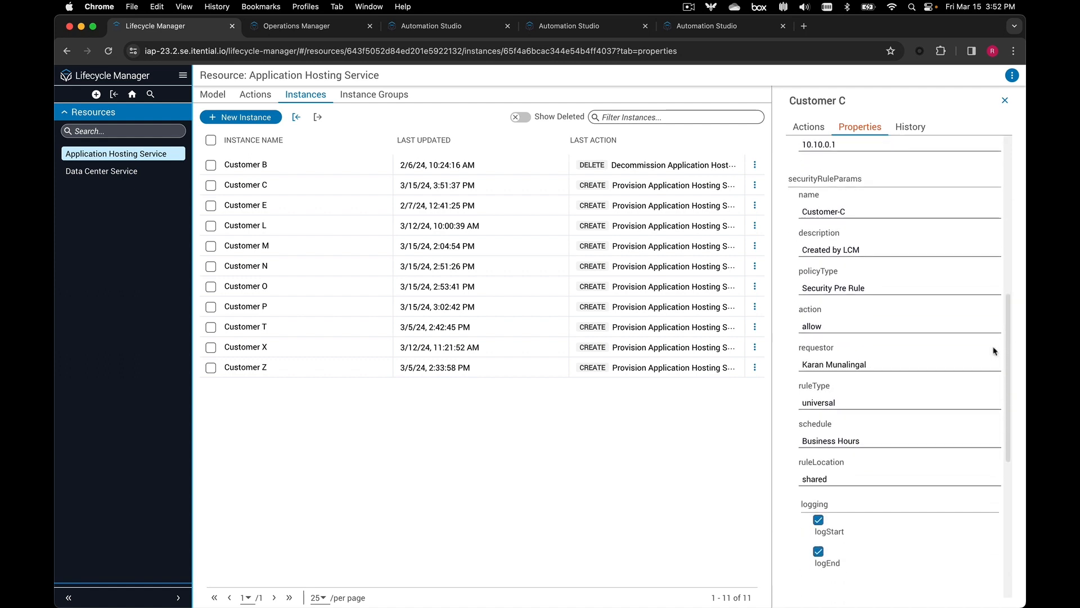
drag(1016, 307, 1015, 116)
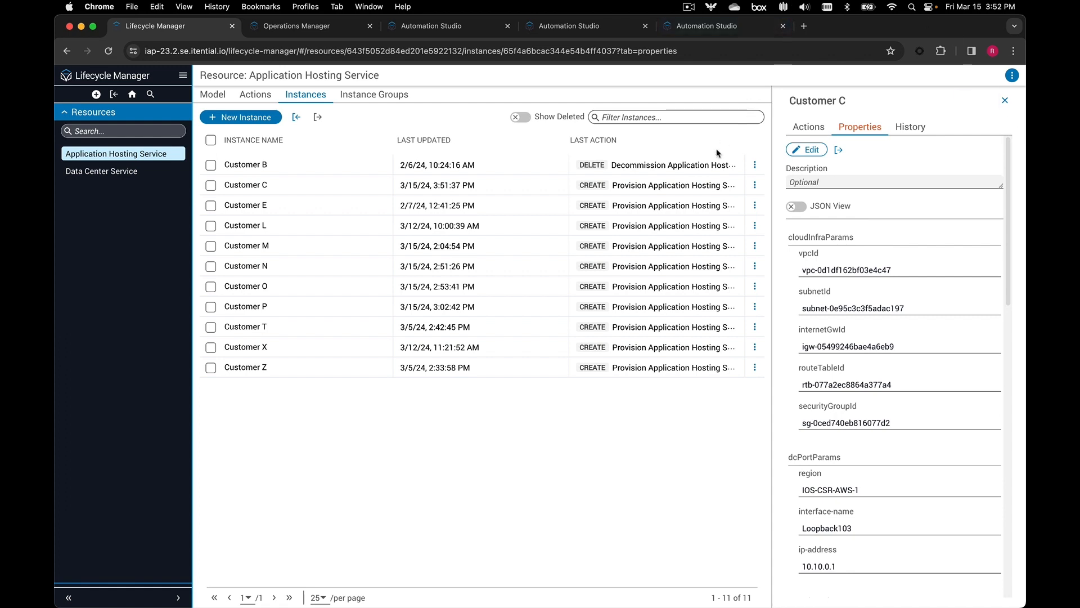
click(908, 131)
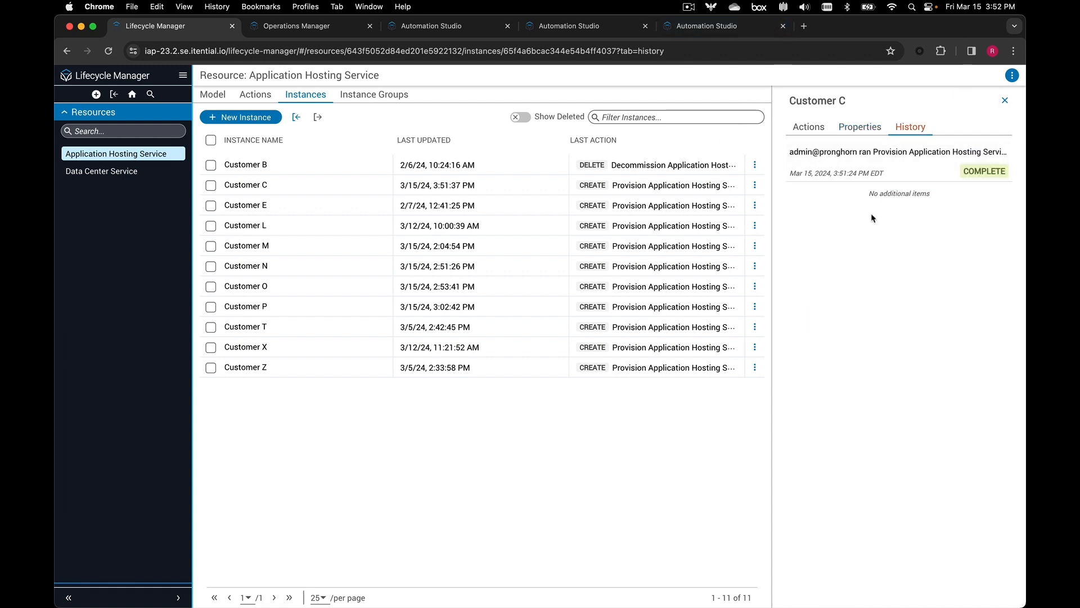